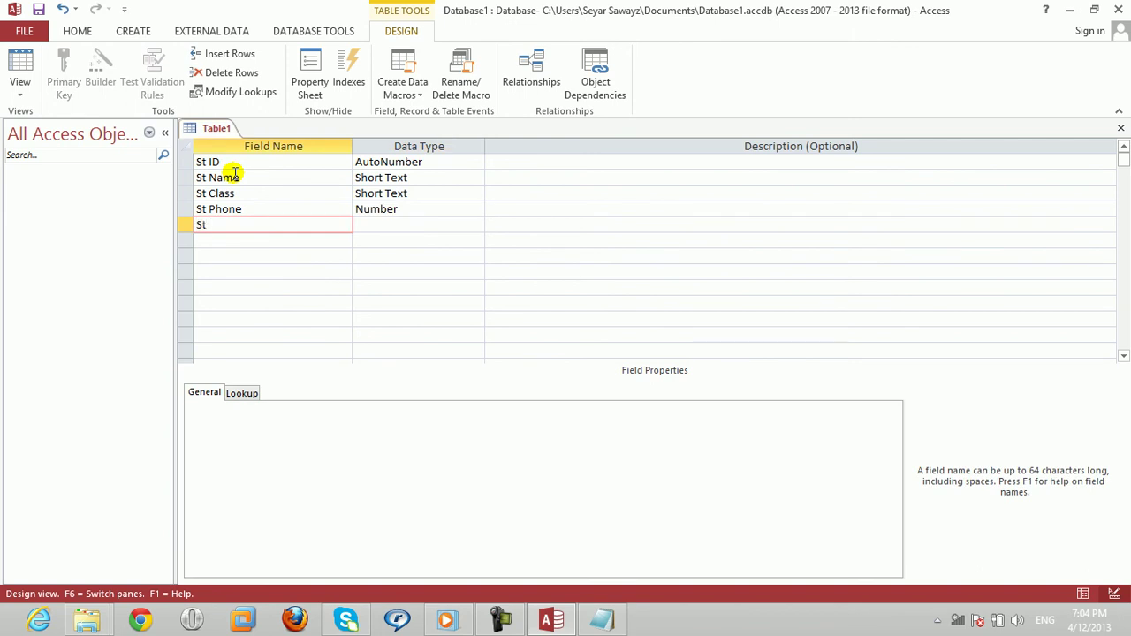
# Step: Add a St Score field with the Number data type
pyautogui.write('St Score')
pyautogui.press('Tab')
pyautogui.write('number')
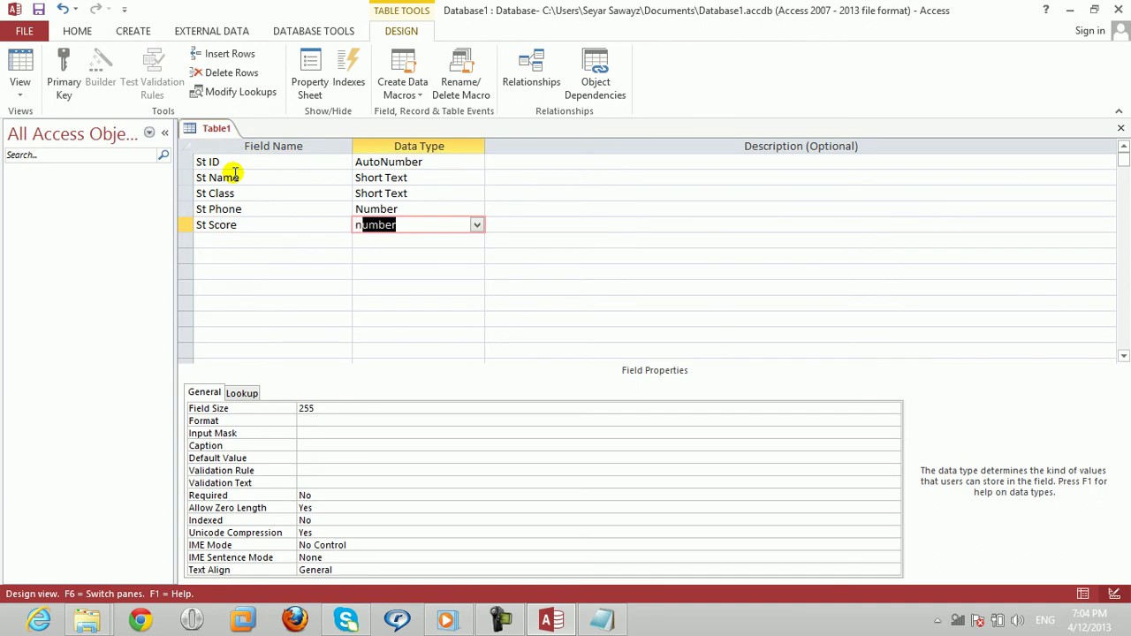
pyautogui.press('Return')
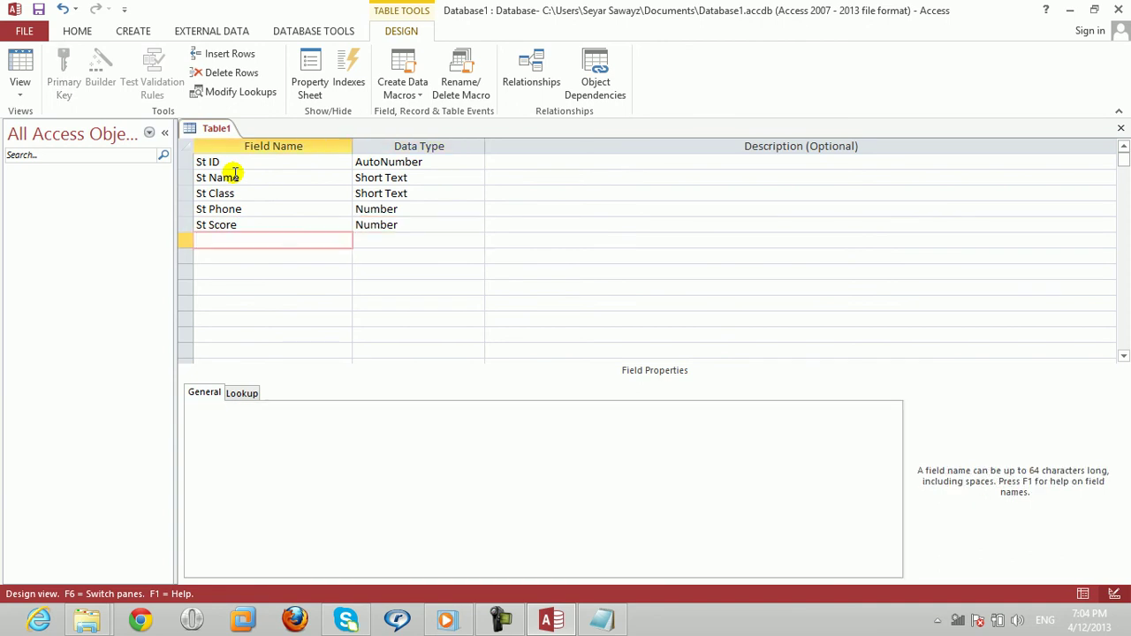
# Step: Save the table design under the name Main
pyautogui.hotkey('ctrl', 'w')
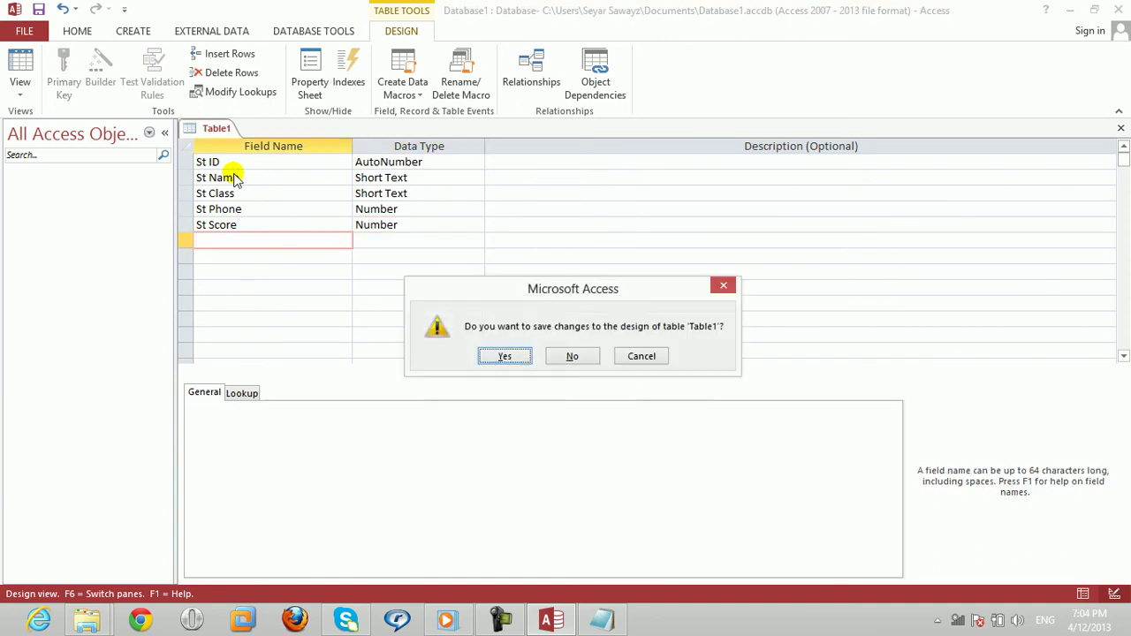
pyautogui.click(509, 357)
pyautogui.write('Main')
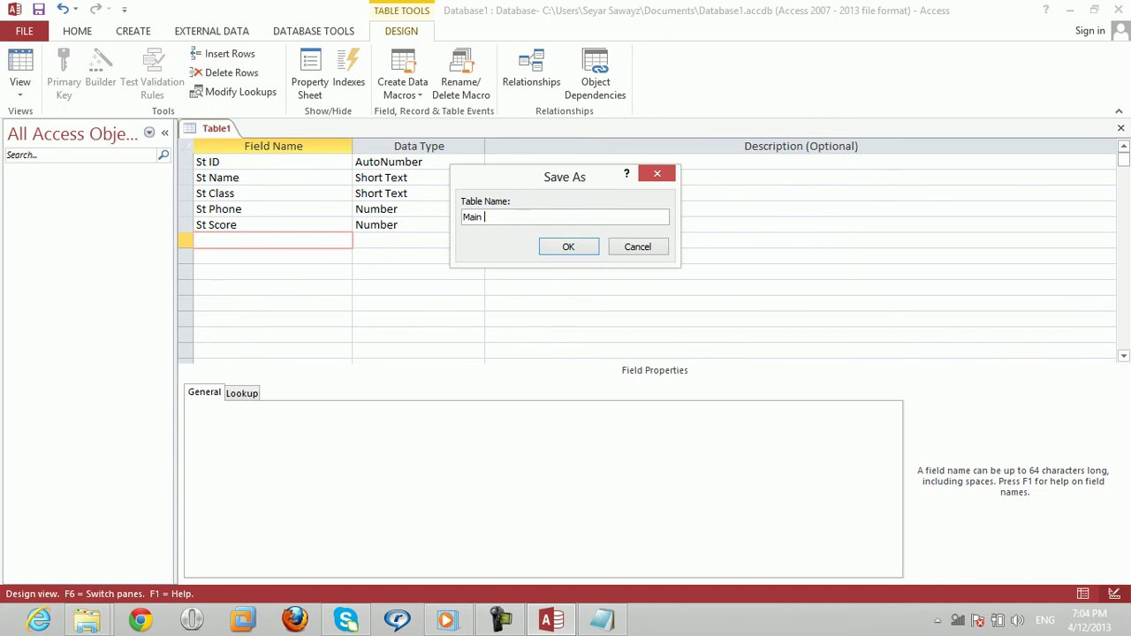
pyautogui.press('Return')
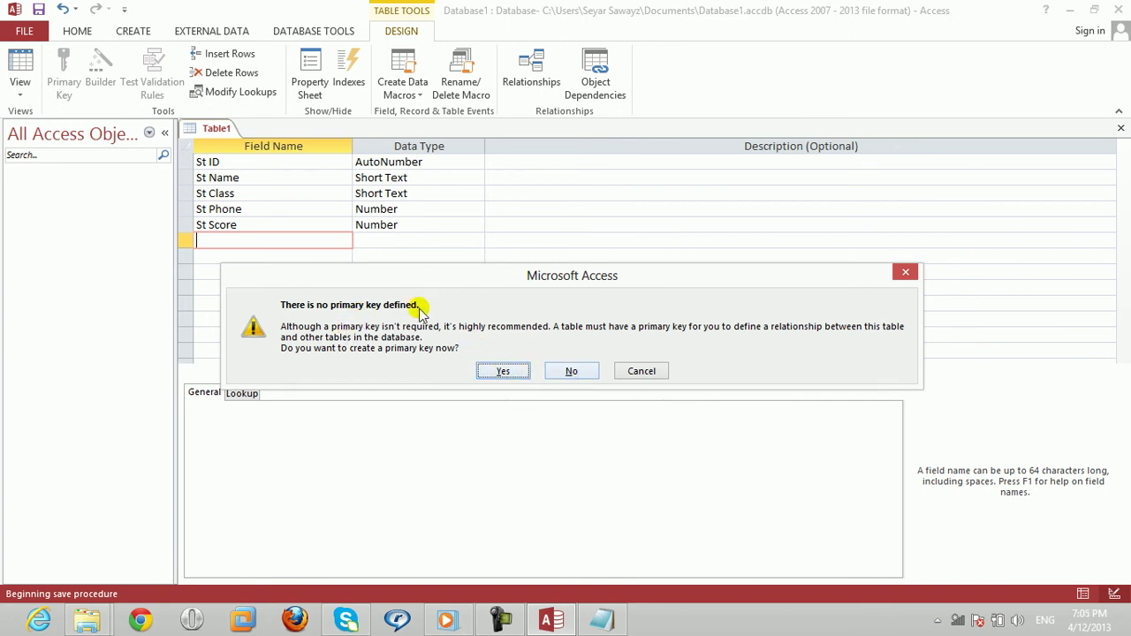
# Step: Dismiss the missing primary key warning and attempt to make St ID the primary key
pyautogui.click(643, 371)
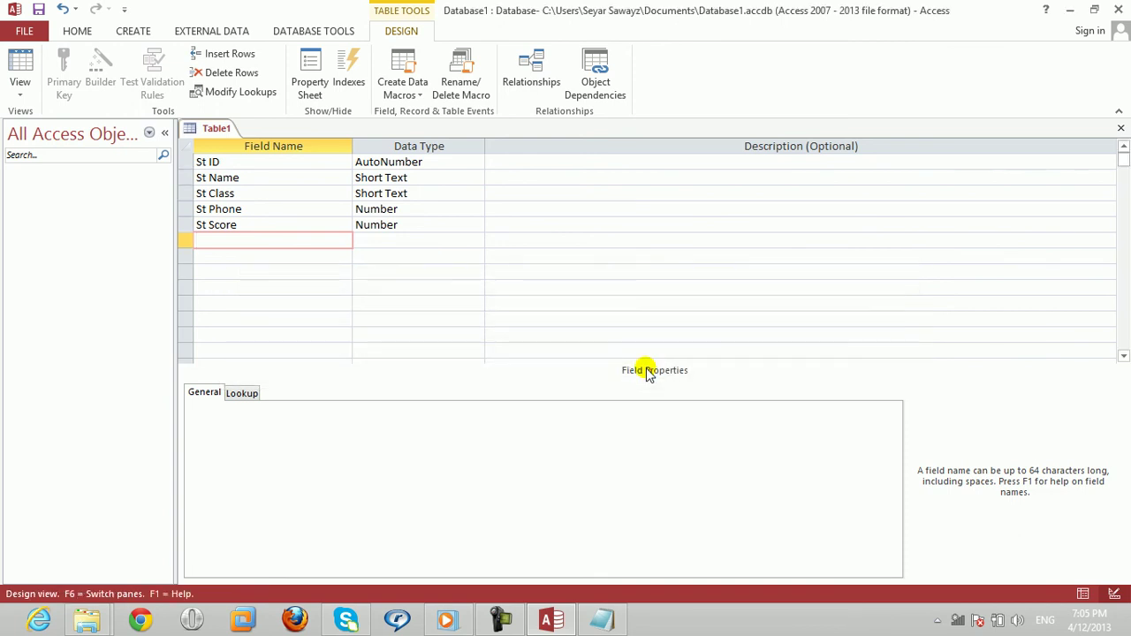
pyautogui.click(189, 162)
pyautogui.click(221, 162)
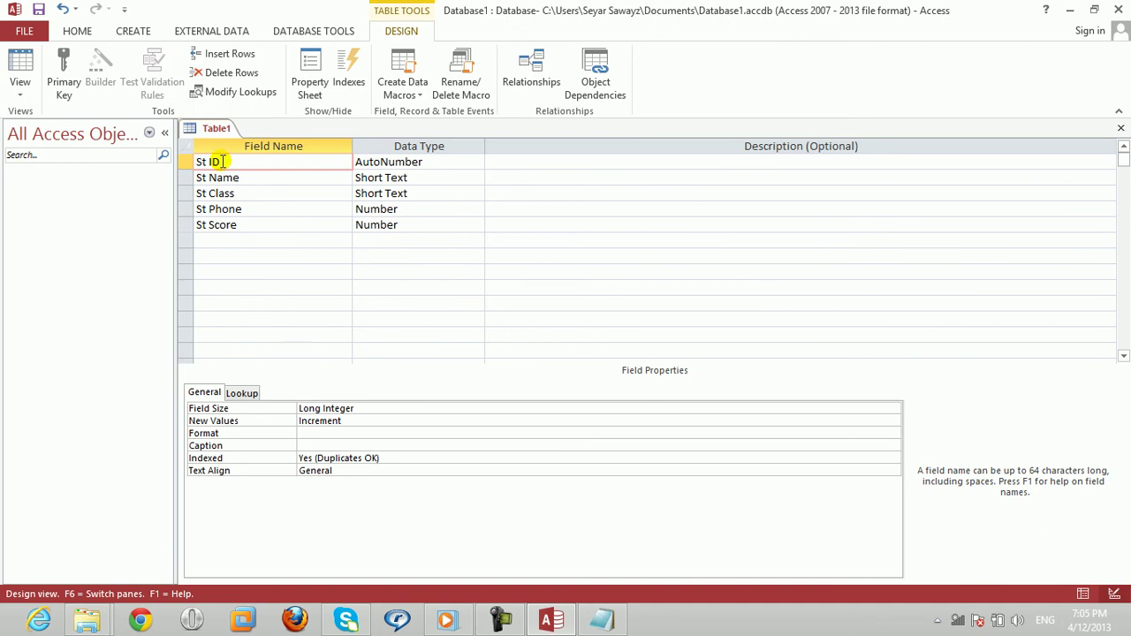
pyautogui.rightClick(221, 161)
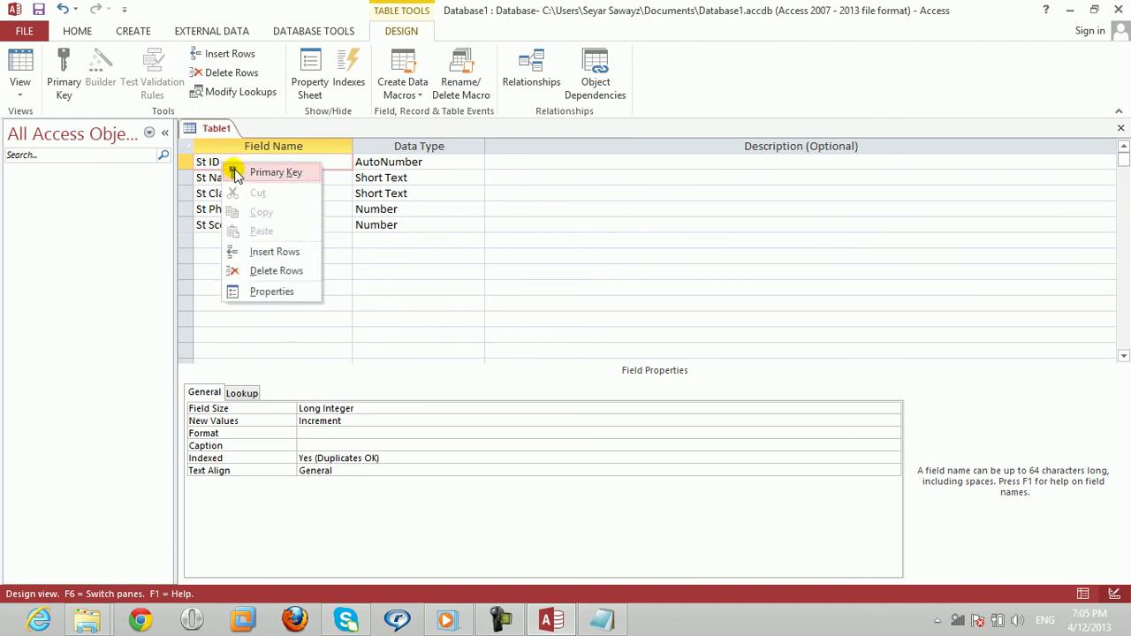
pyautogui.click(213, 160)
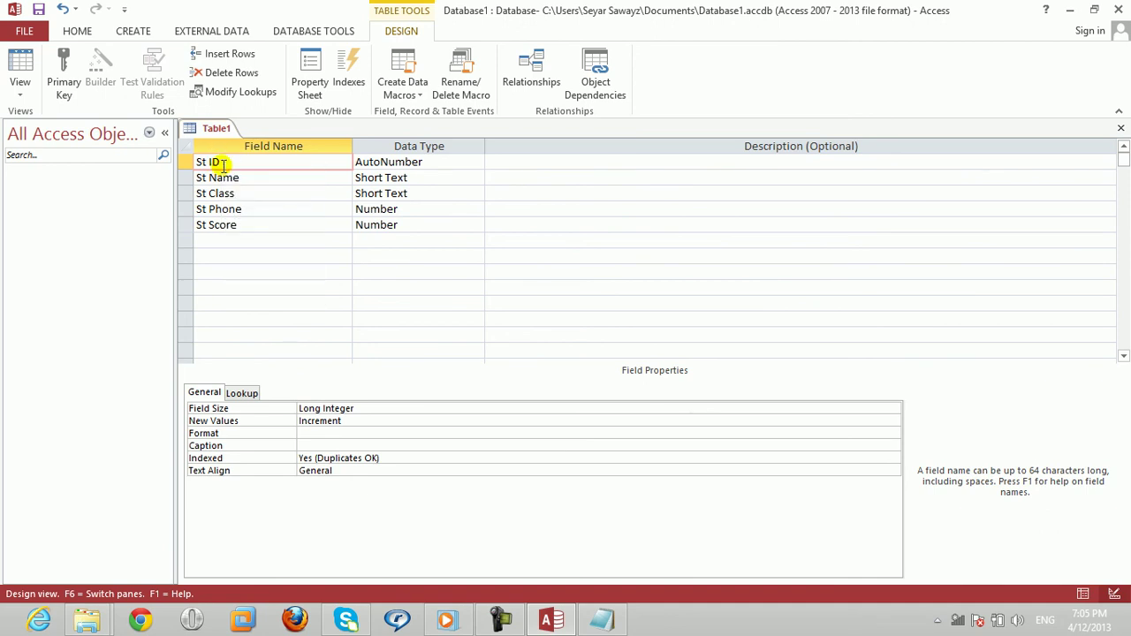
pyautogui.click(63, 70)
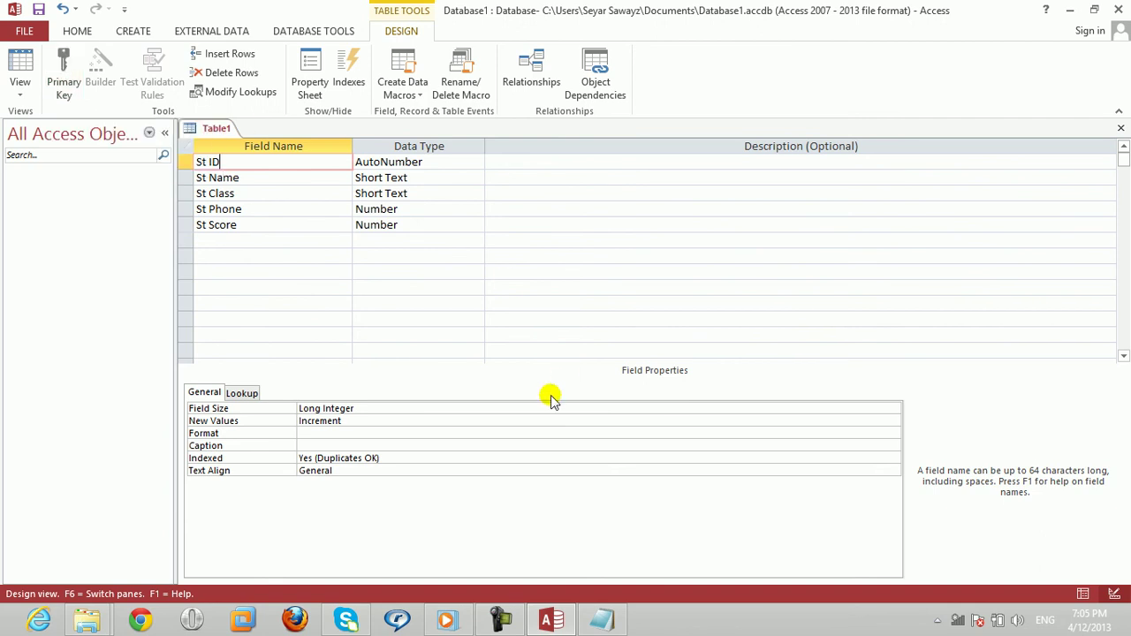
pyautogui.click(382, 210)
# Step: Resave the design, dismiss the warning again, and set St ID as the primary key
pyautogui.hotkey('ctrl', 'w')
pyautogui.press('Return')
pyautogui.press('Return')
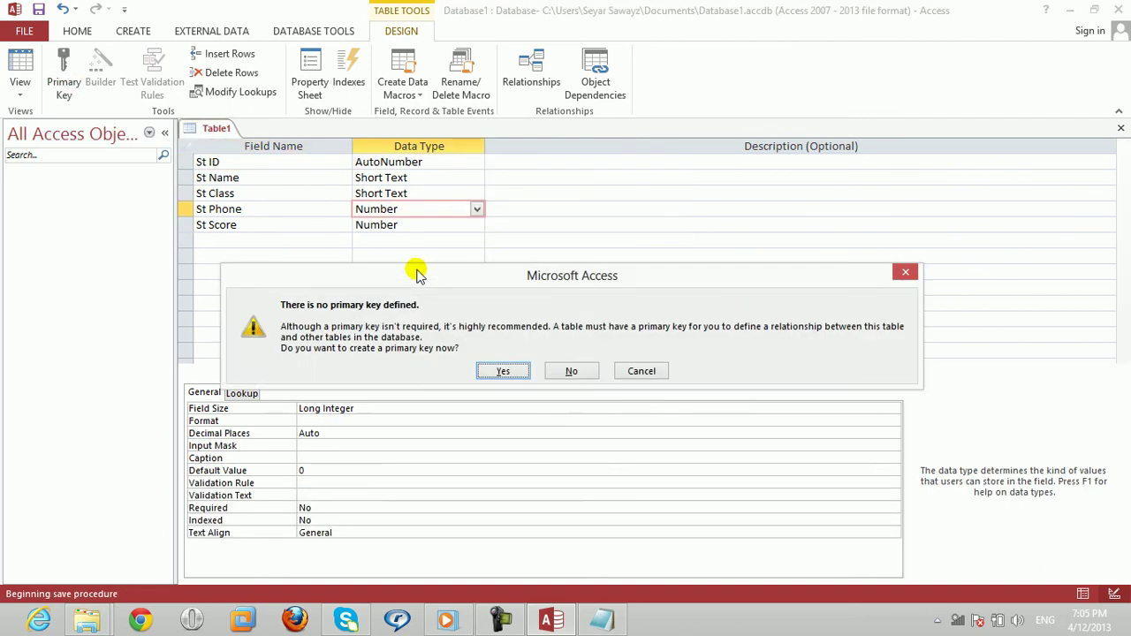
pyautogui.click(642, 371)
pyautogui.click(232, 162)
pyautogui.click(64, 82)
# Step: Close the table design, saving it as Main
pyautogui.click(661, 349)
pyautogui.hotkey('ctrl', 'w')
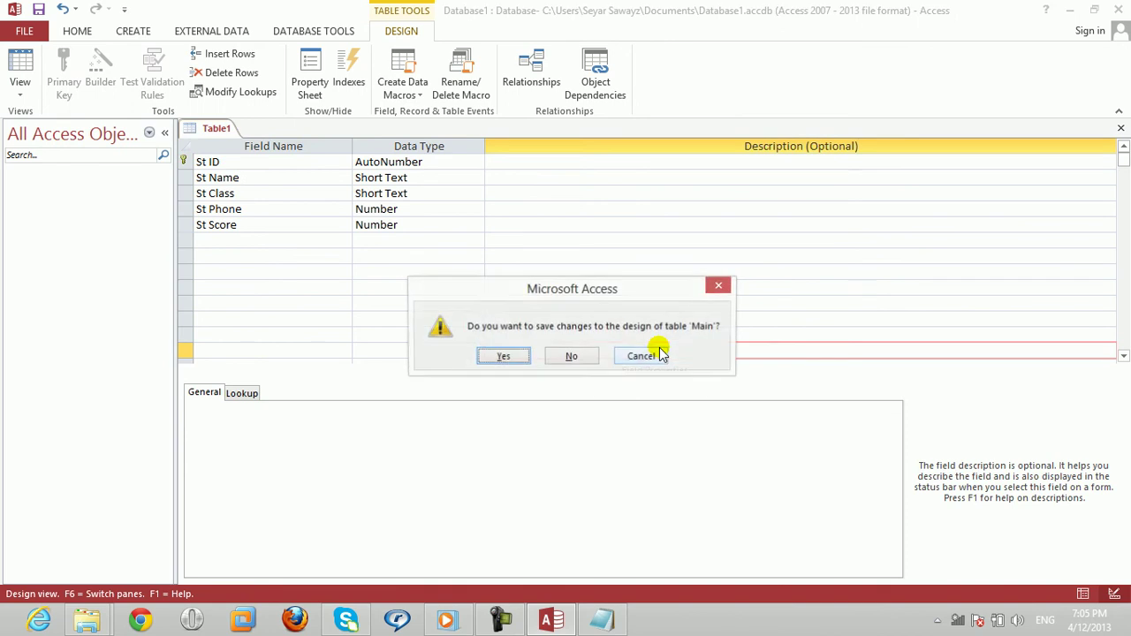
pyautogui.press('Return')
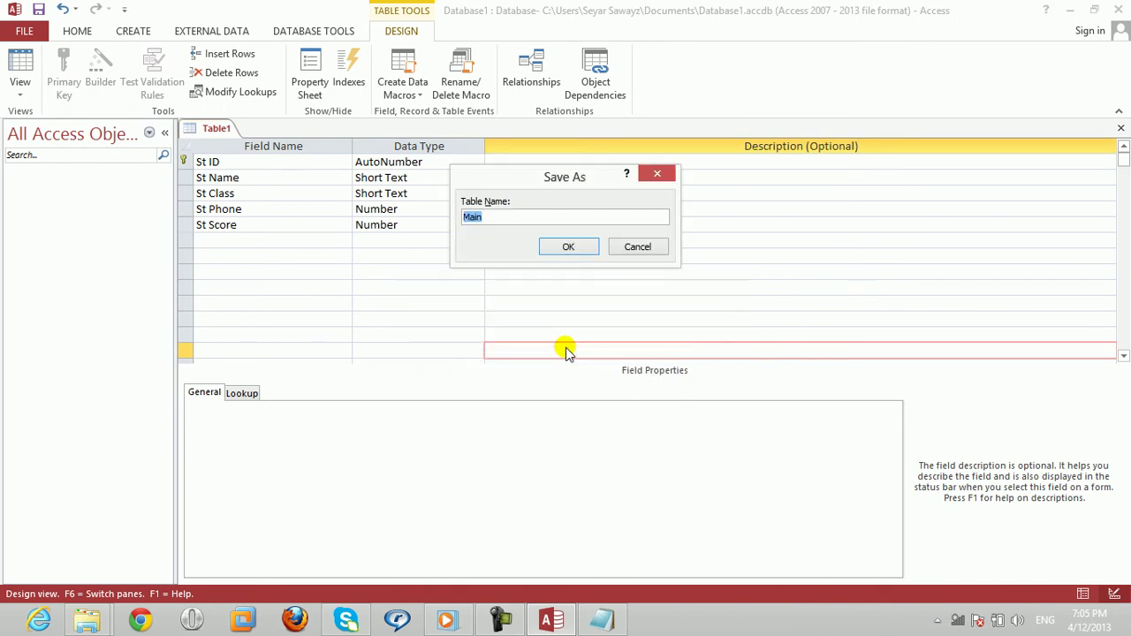
pyautogui.press('Return')
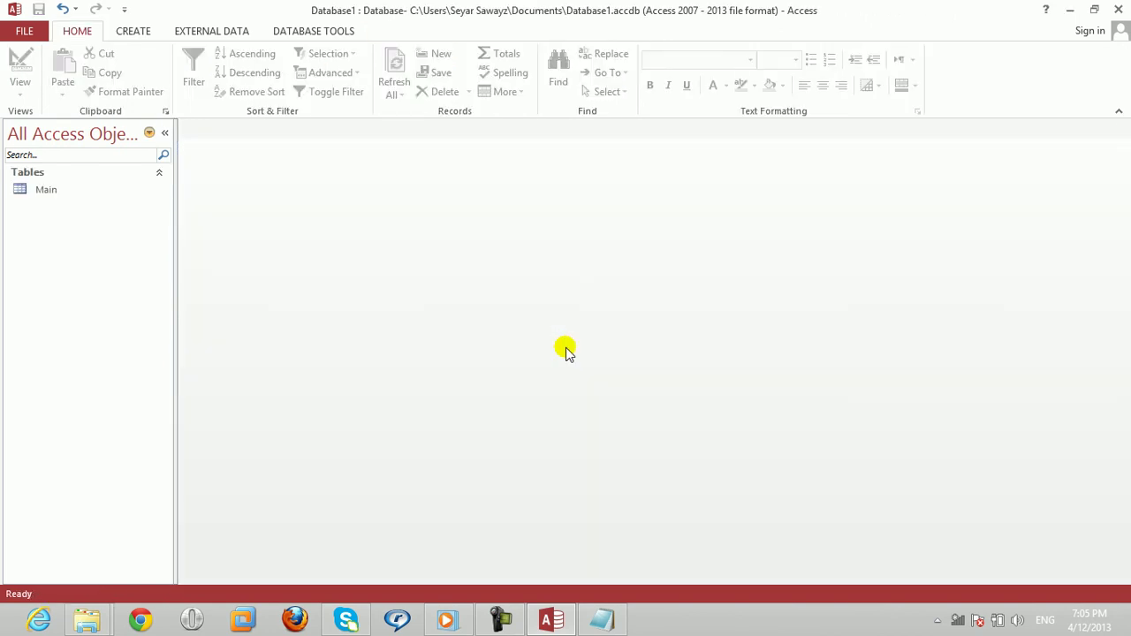
# Step: With Main selected, start a new table in Design View
pyautogui.click(22, 189)
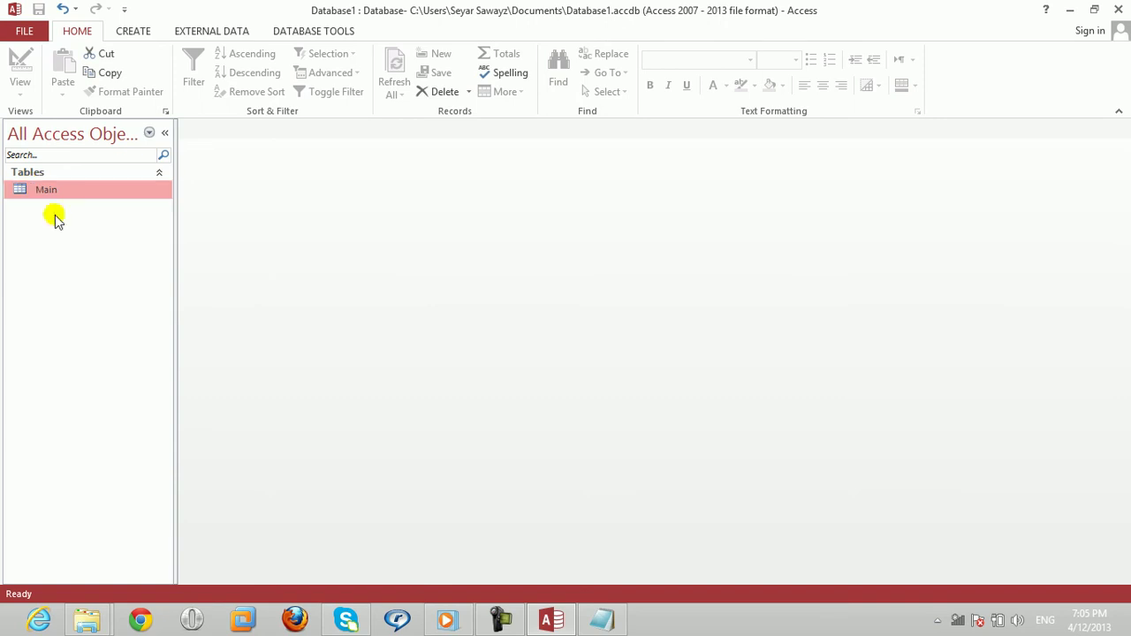
pyautogui.click(133, 31)
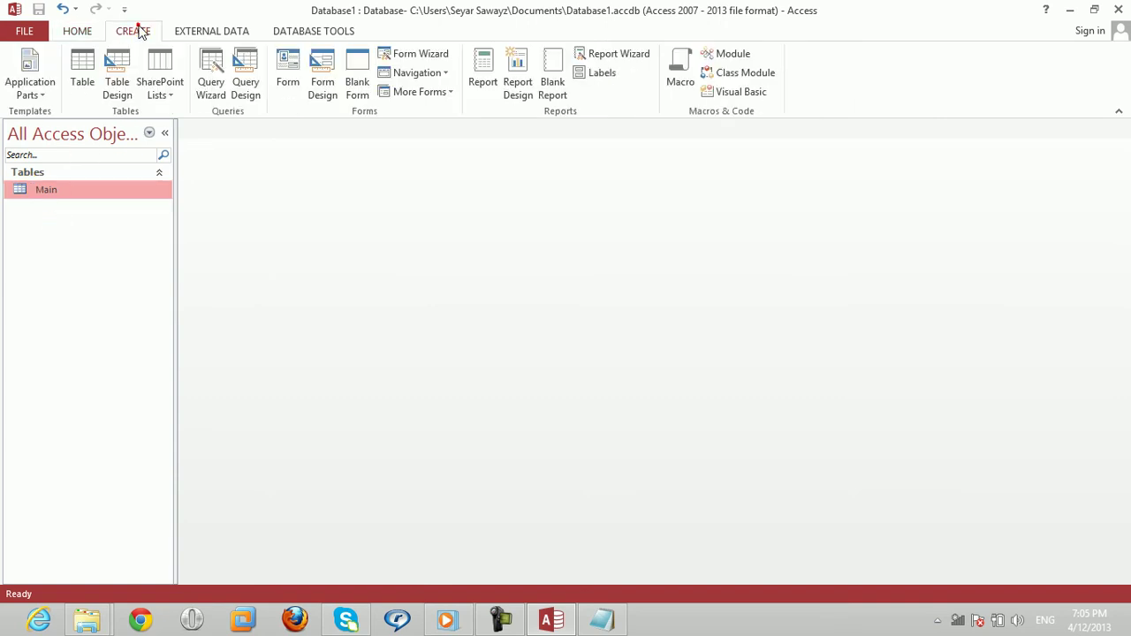
pyautogui.click(116, 88)
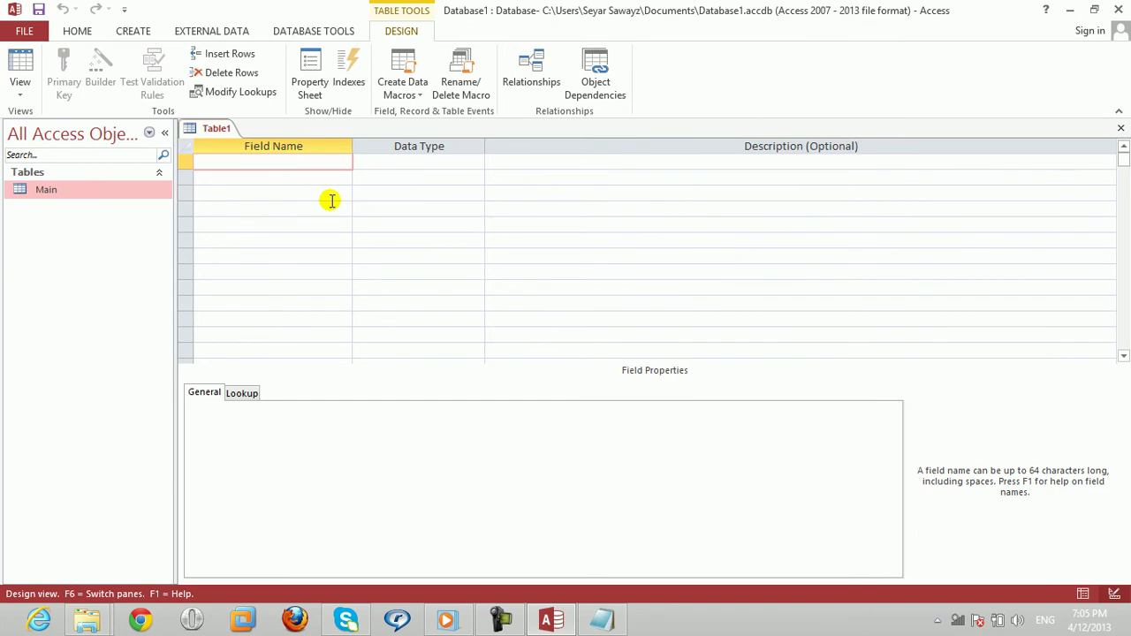
# Step: Add an ID field with the AutoNumber data type, then bring the Notepad notes forward
pyautogui.write('Stu')
pyautogui.press('BackSpace')
pyautogui.press('BackSpace')
pyautogui.press('BackSpace')
pyautogui.press('BackSpace')
pyautogui.write('ID')
pyautogui.press('Tab')
pyautogui.write('a')
pyautogui.press('Return')
pyautogui.press('Return')
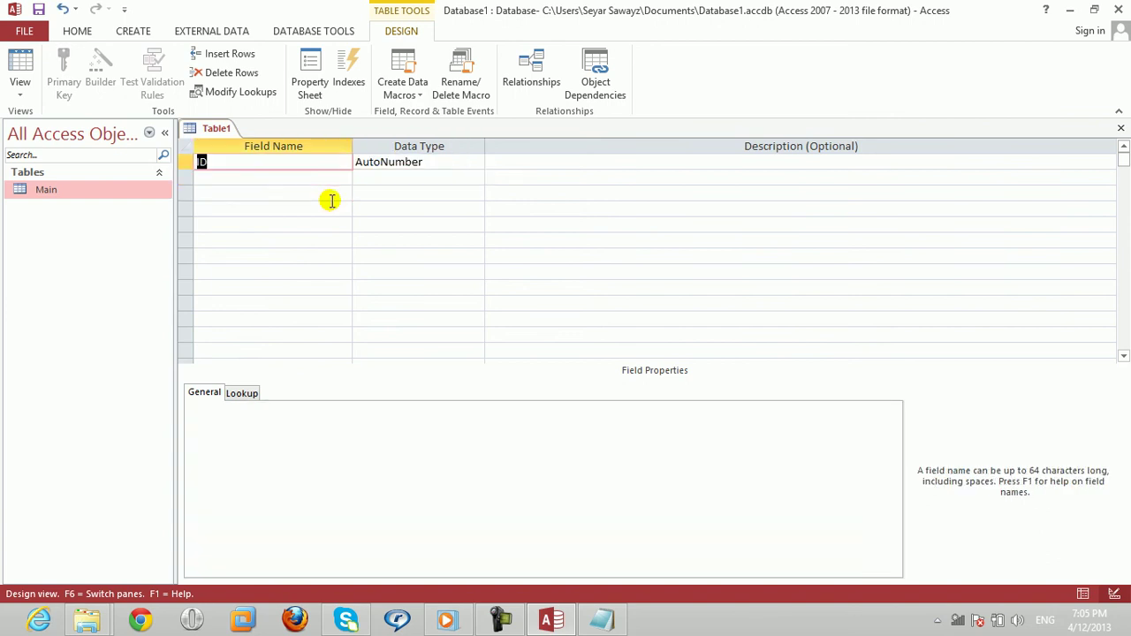
pyautogui.press('Up')
pyautogui.press('Tab')
pyautogui.hotkey('shift', 'Tab')
pyautogui.press('Tab')
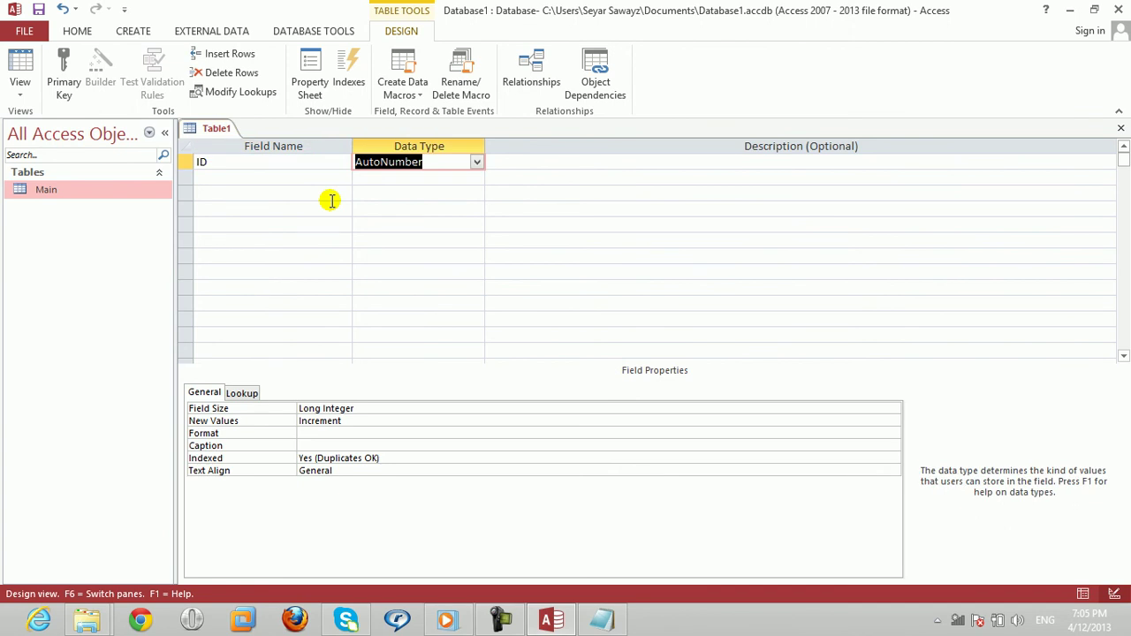
pyautogui.rightClick(601, 621)
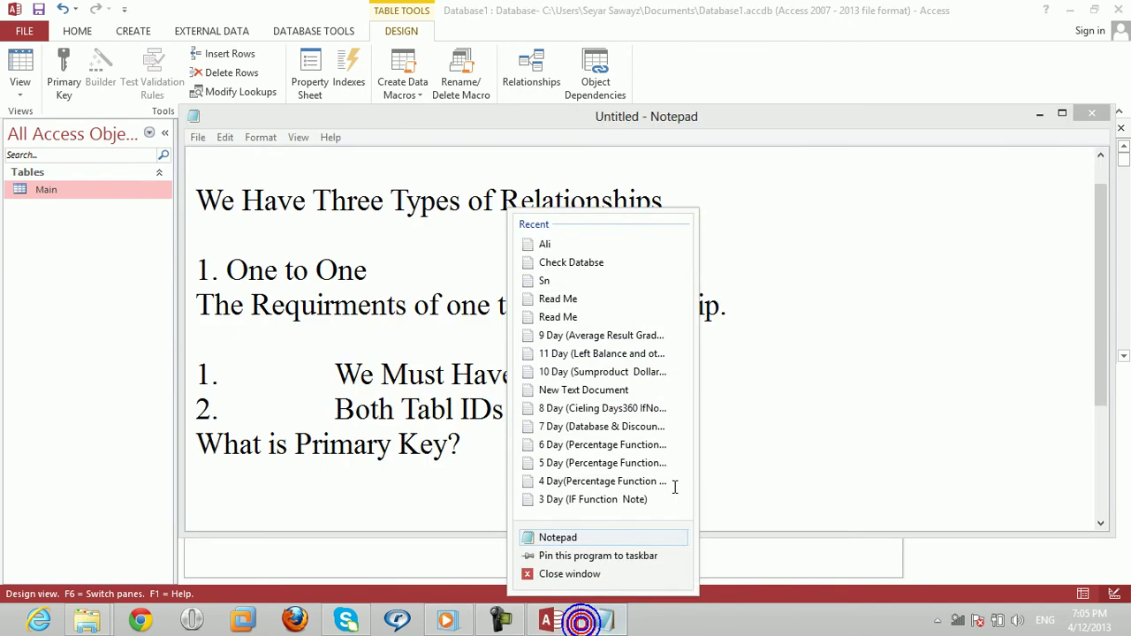
# Step: Add a third requirement line: '3. IDs Must have the same Datatype.'
pyautogui.click(835, 333)
pyautogui.click(724, 409)
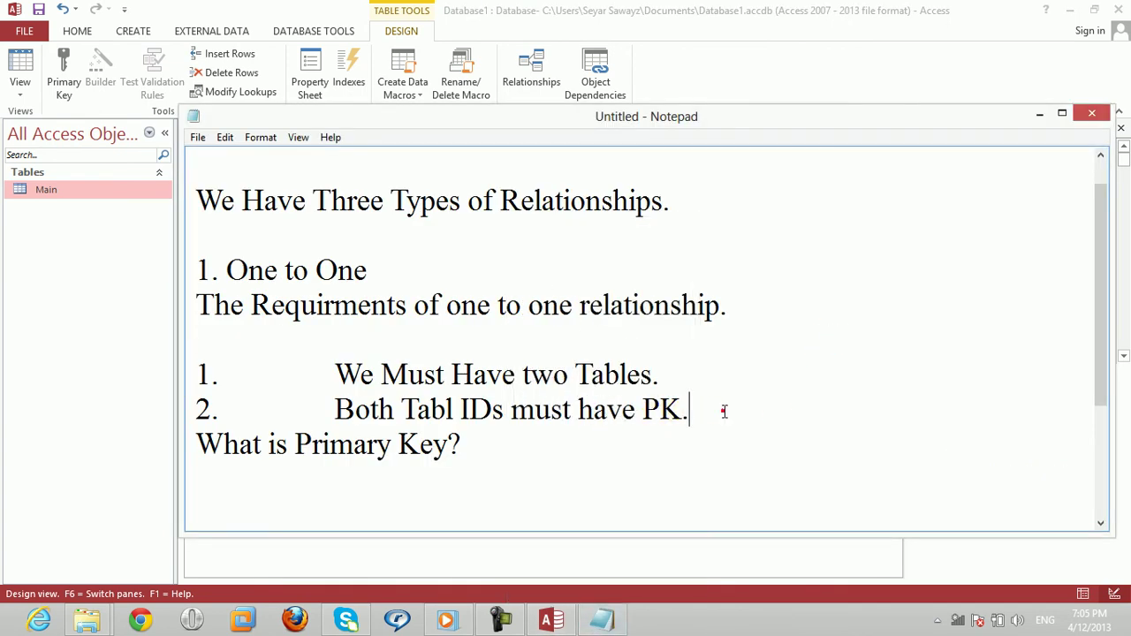
pyautogui.press('Return')
pyautogui.write('3.')
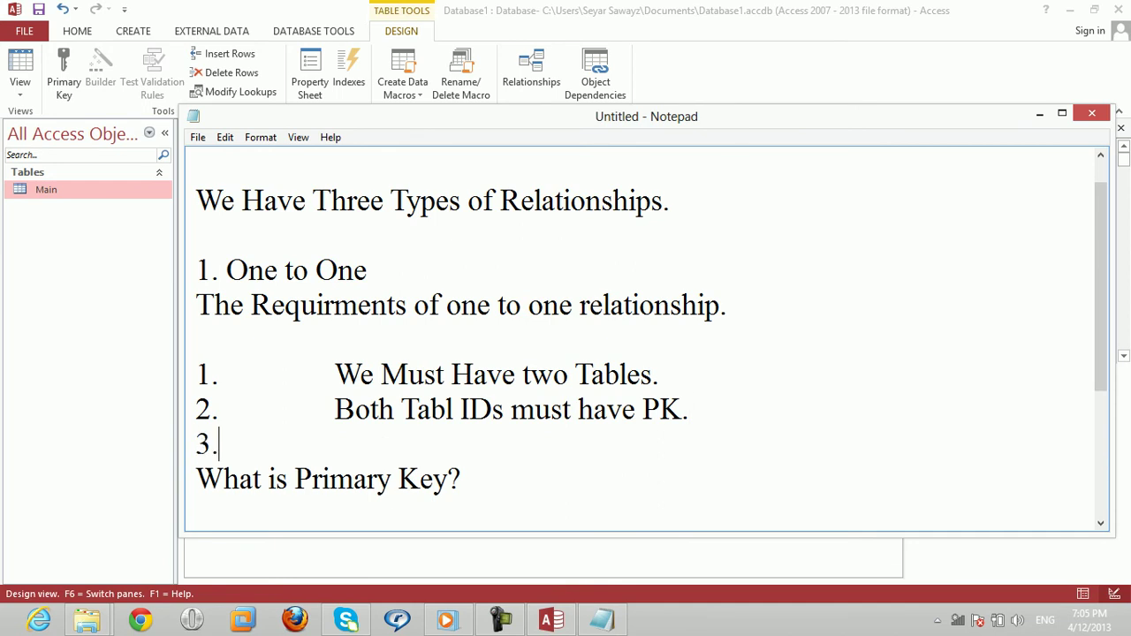
pyautogui.write('\tIDs ')
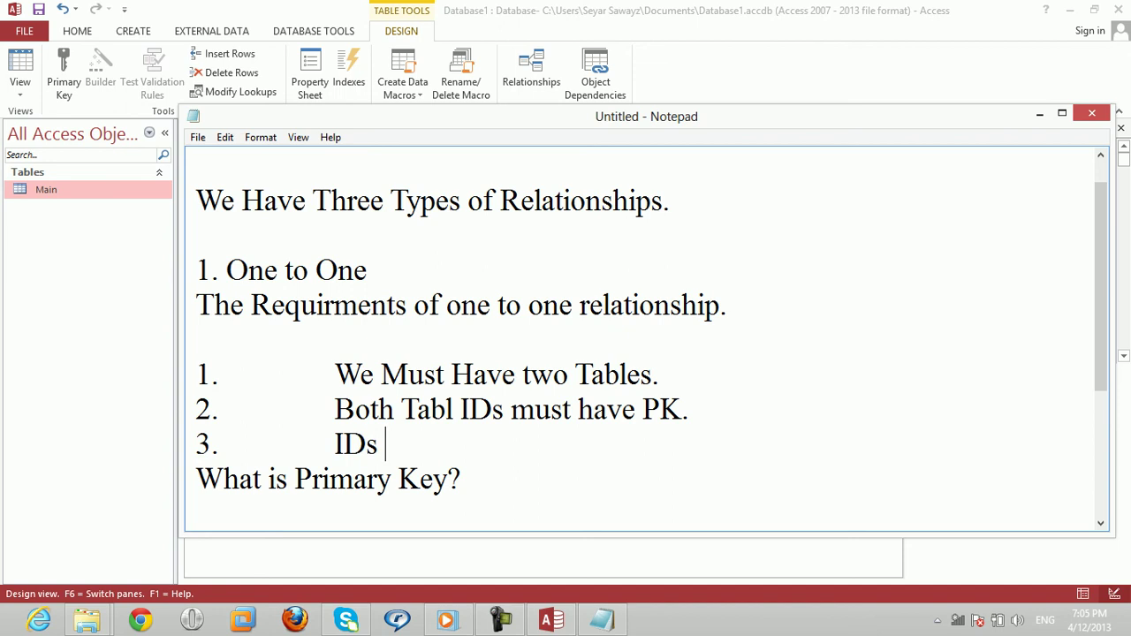
pyautogui.write('Must have ')
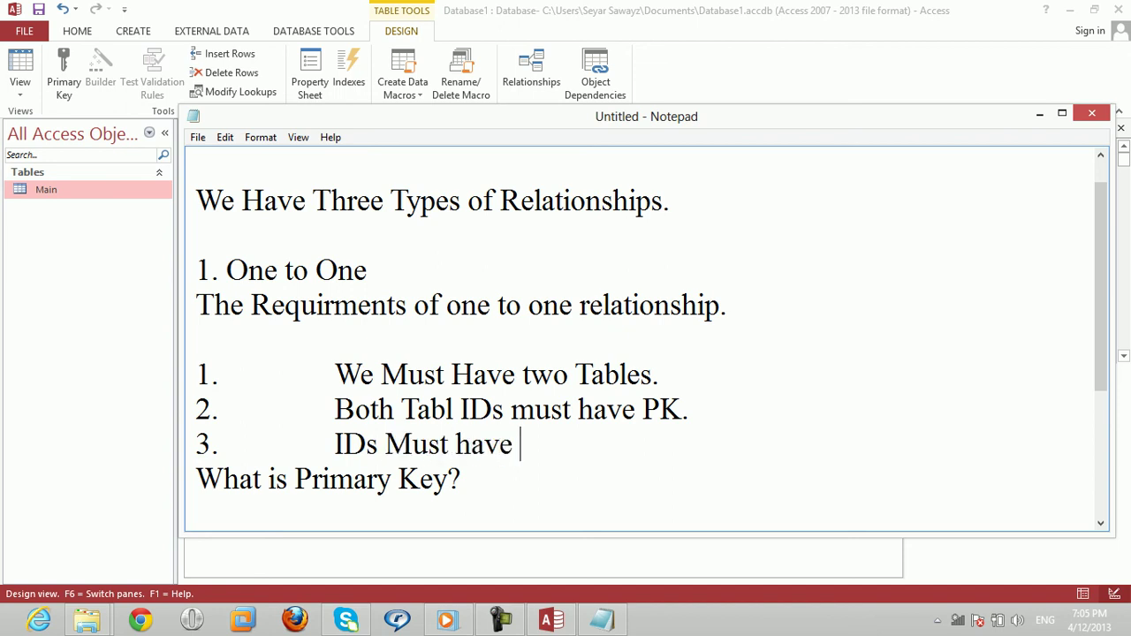
pyautogui.write('the same ')
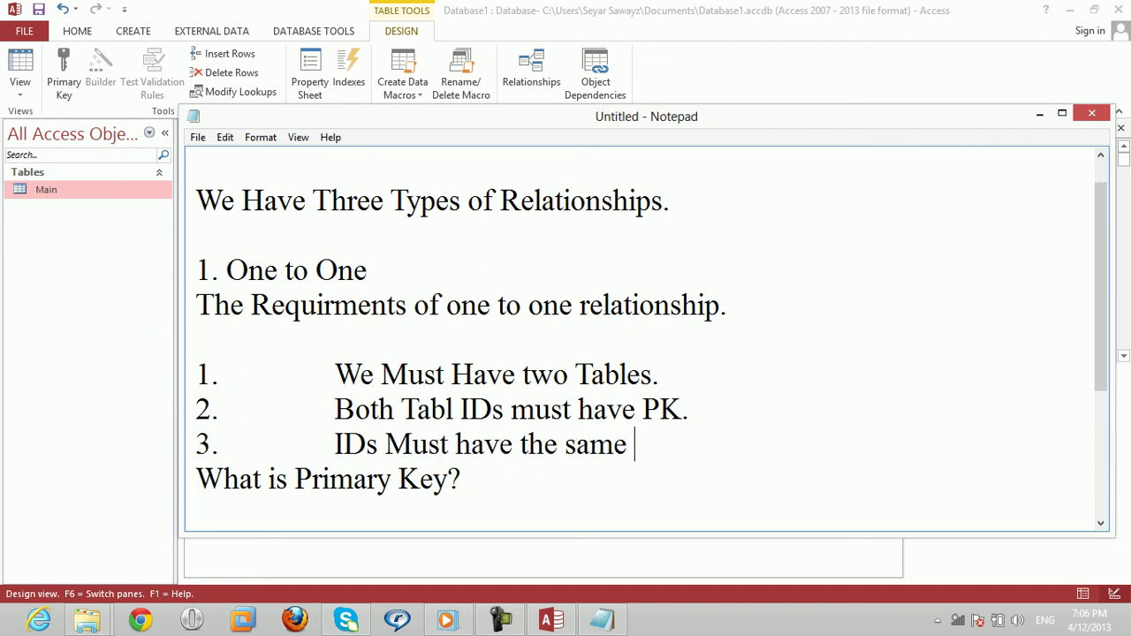
pyautogui.write('Datatype')
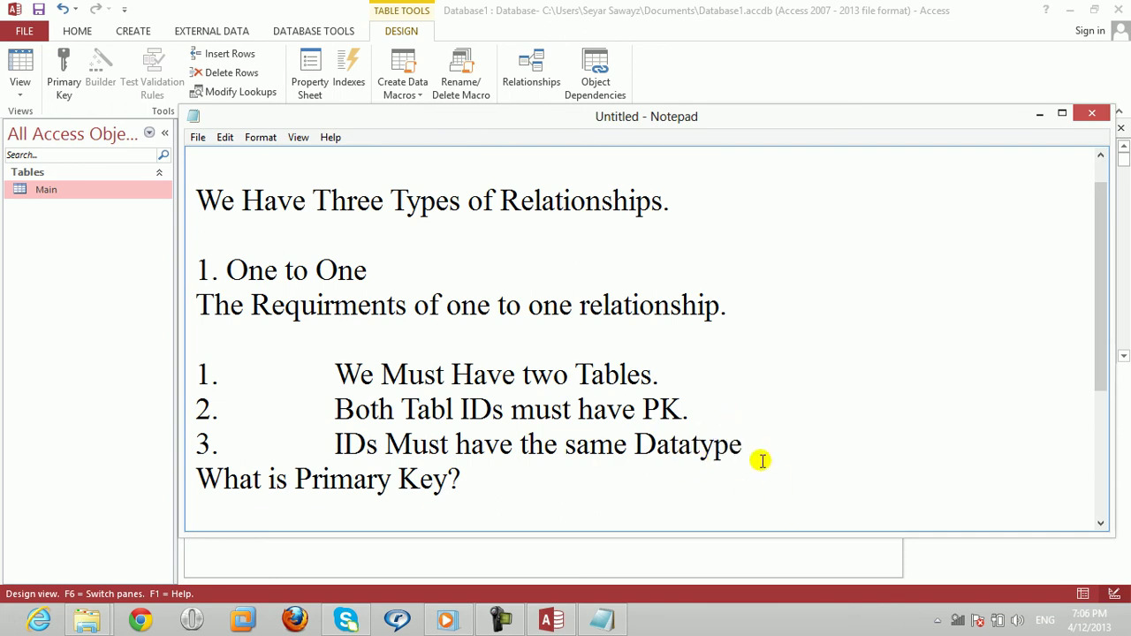
pyautogui.write('.')
# Step: Delete the 'What is Primary Key?' line and return to Access
pyautogui.press('Down')
pyautogui.hotkey('shift', 'Home')
pyautogui.press('Delete')
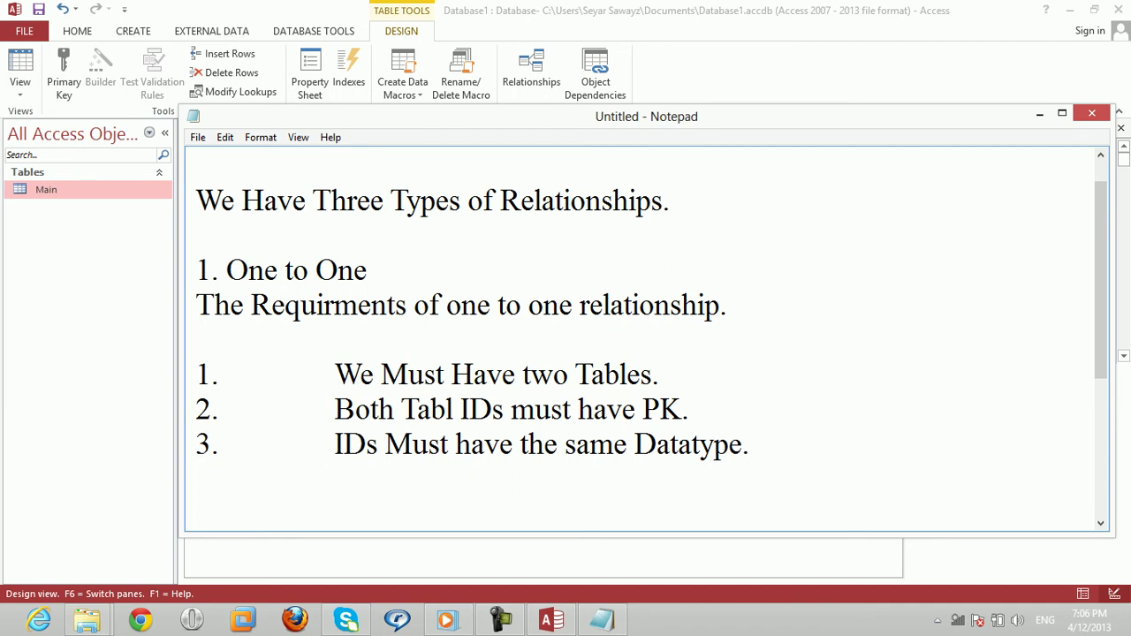
pyautogui.click(610, 619)
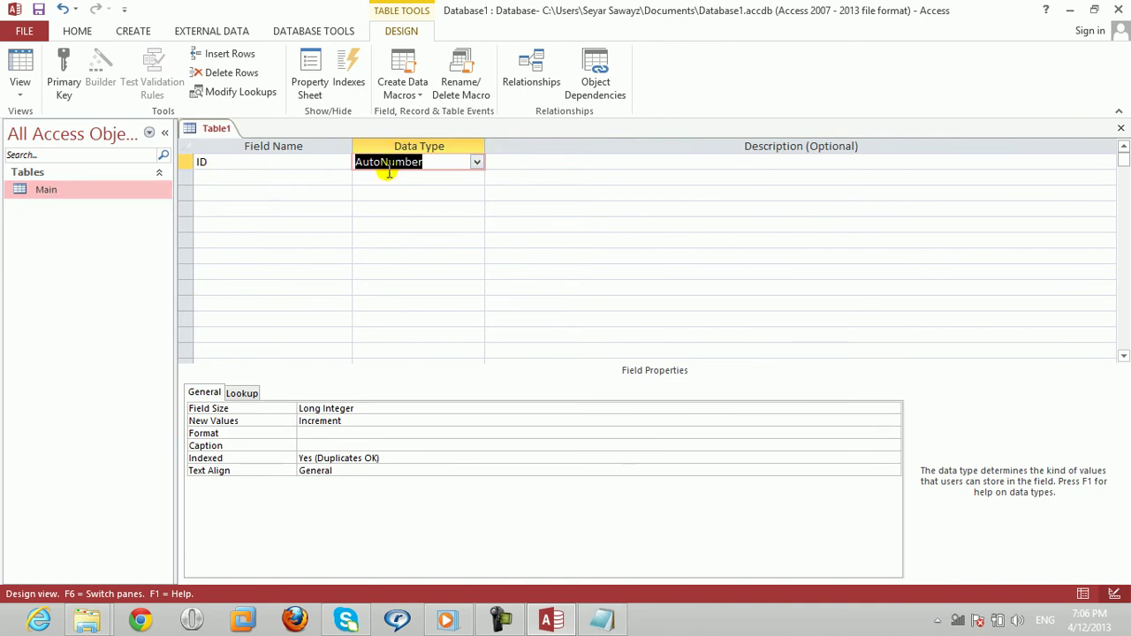
# Step: Add St Teacher as Short Text and St Fees as Currency
pyautogui.click(314, 179)
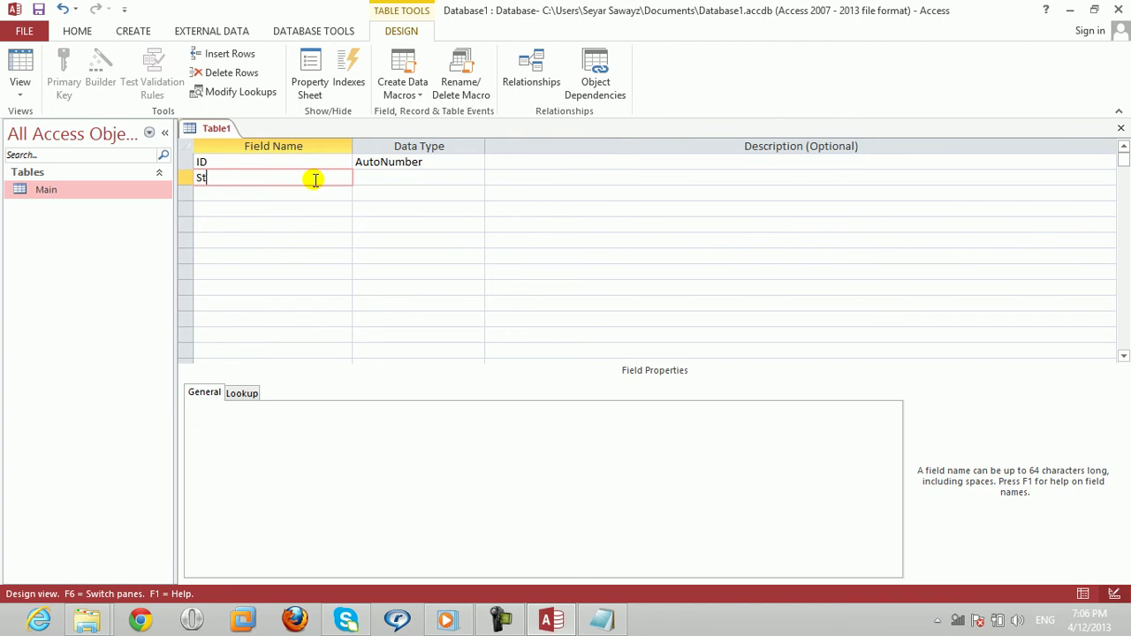
pyautogui.write('St Teacher')
pyautogui.press('Tab')
pyautogui.press('Down')
pyautogui.hotkey('shift', 'Tab')
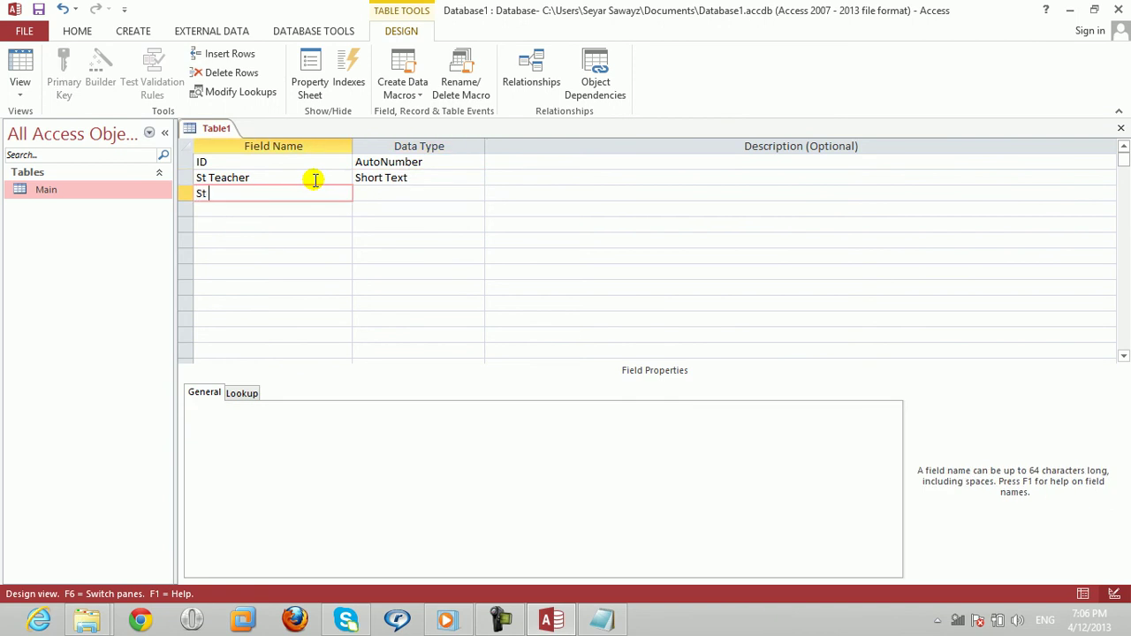
pyautogui.write('St Fees')
pyautogui.press('Tab')
pyautogui.write('c')
pyautogui.press('Down')
pyautogui.hotkey('shift', 'Tab')
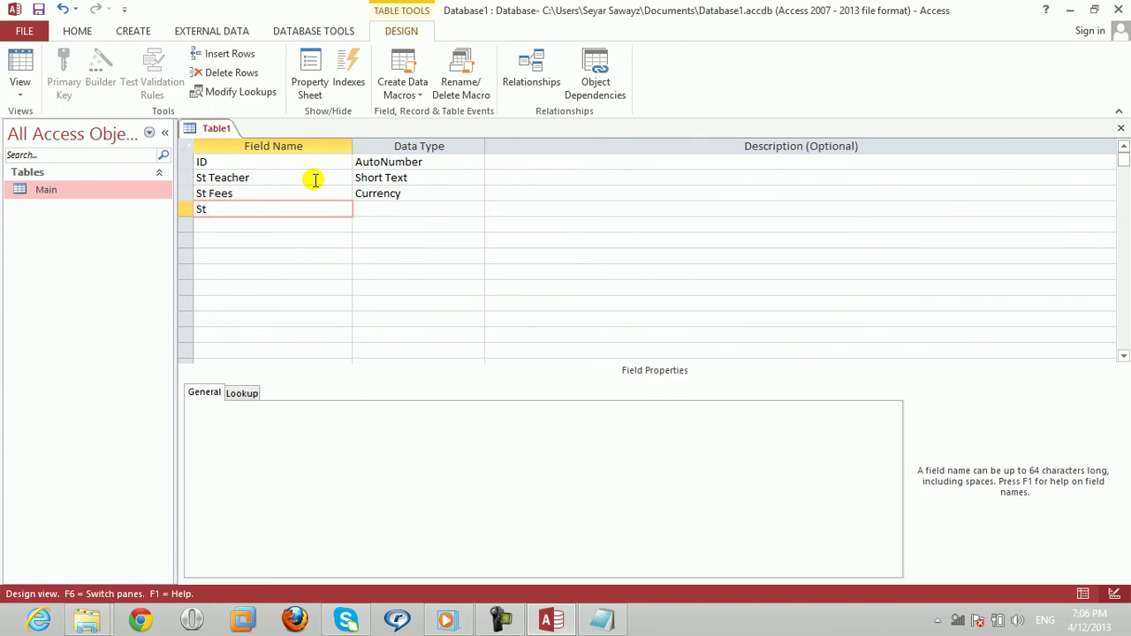
# Step: Add St Position (Short Text), St info (Long Text), and St Address (Short Text)
pyautogui.write('St Position')
pyautogui.press('Tab')
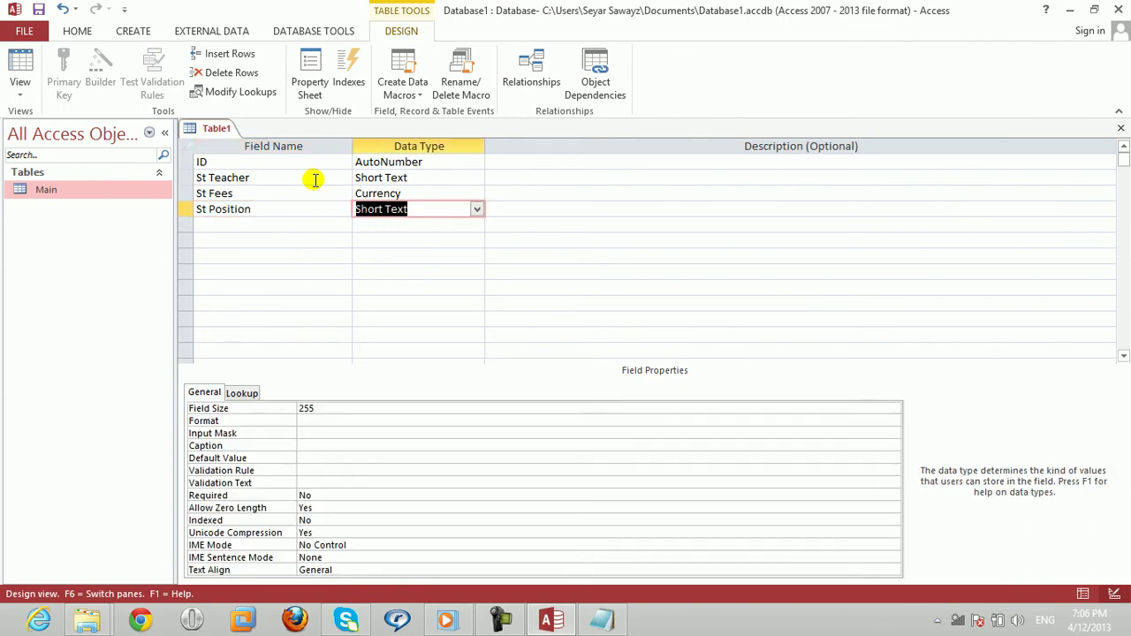
pyautogui.press('Down')
pyautogui.hotkey('shift', 'Tab')
pyautogui.write('St Inf')
pyautogui.press('Tab')
pyautogui.hotkey('shift', 'Tab')
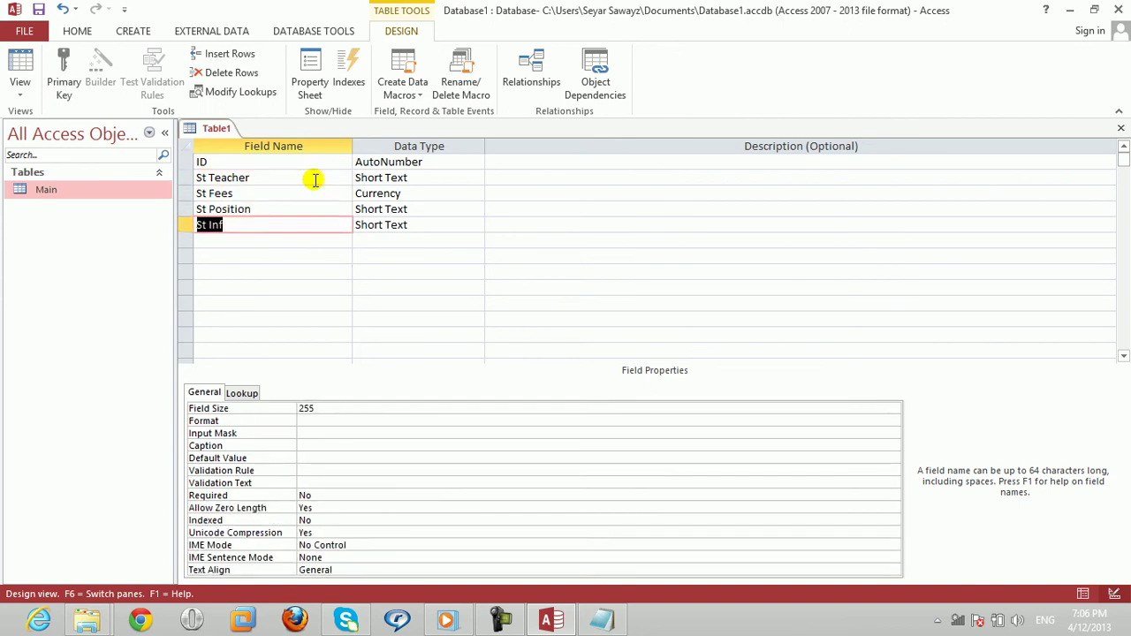
pyautogui.write('St info')
pyautogui.press('Tab')
pyautogui.write('l')
pyautogui.press('Tab')
pyautogui.press('Tab')
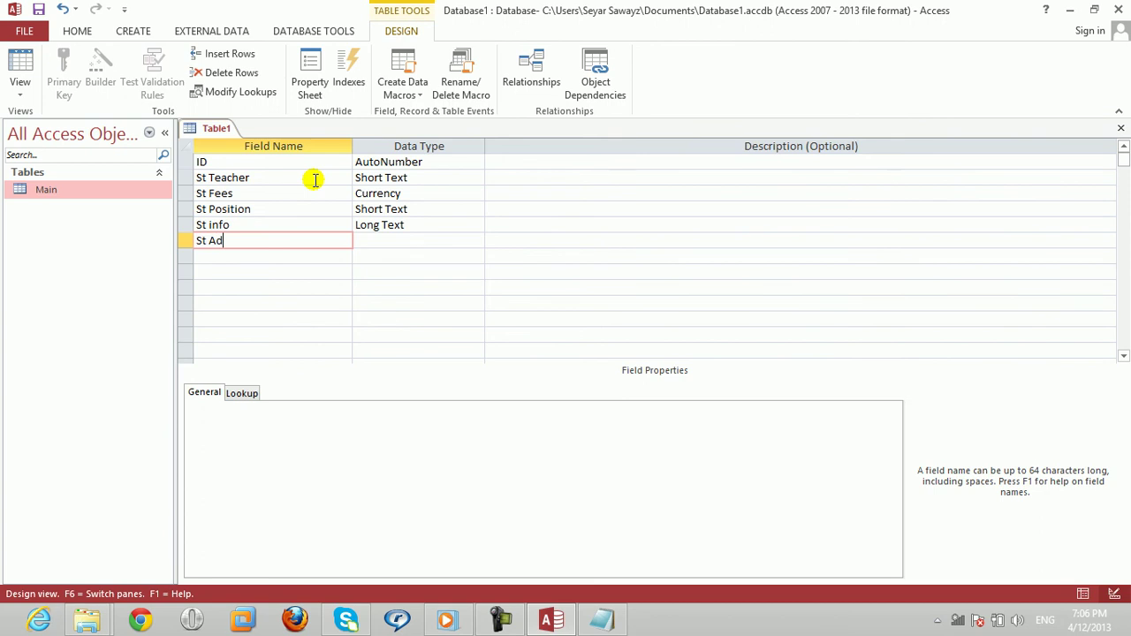
pyautogui.write('St Address')
pyautogui.press('Tab')
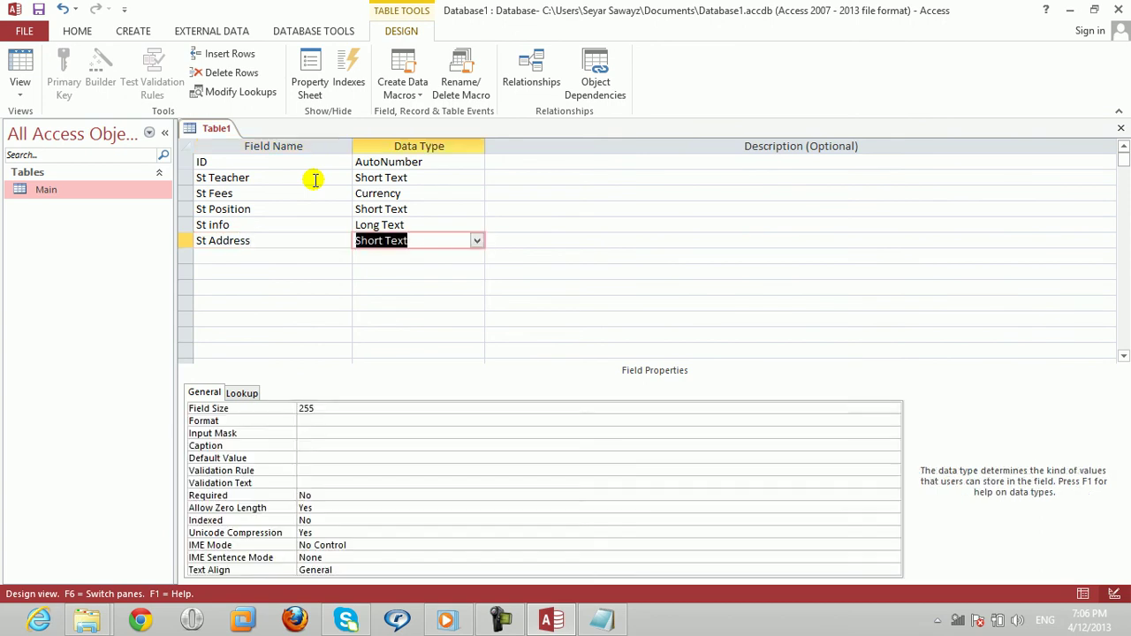
pyautogui.press('Tab')
pyautogui.press('Tab')
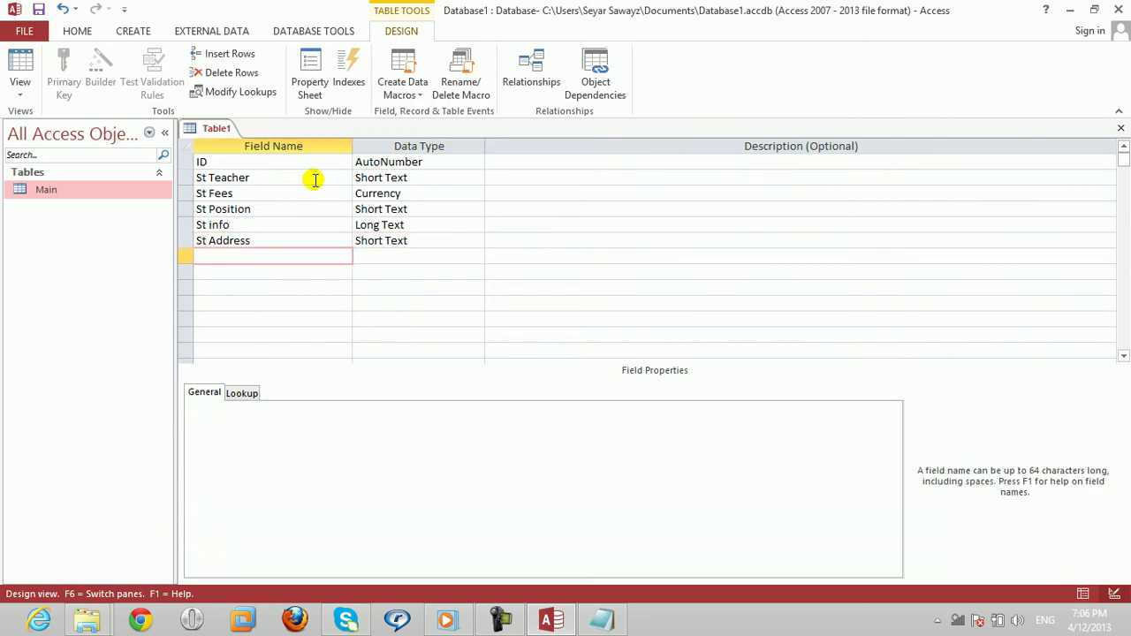
# Step: Make ID the primary key and save the table design
pyautogui.click(282, 162)
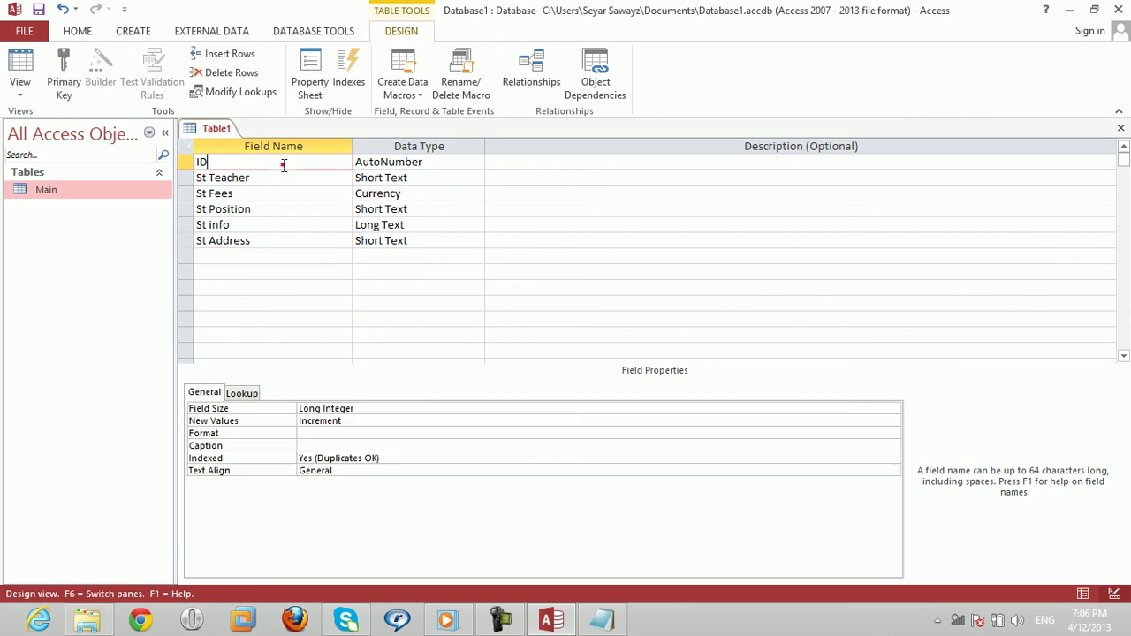
pyautogui.rightClick(283, 164)
pyautogui.click(298, 177)
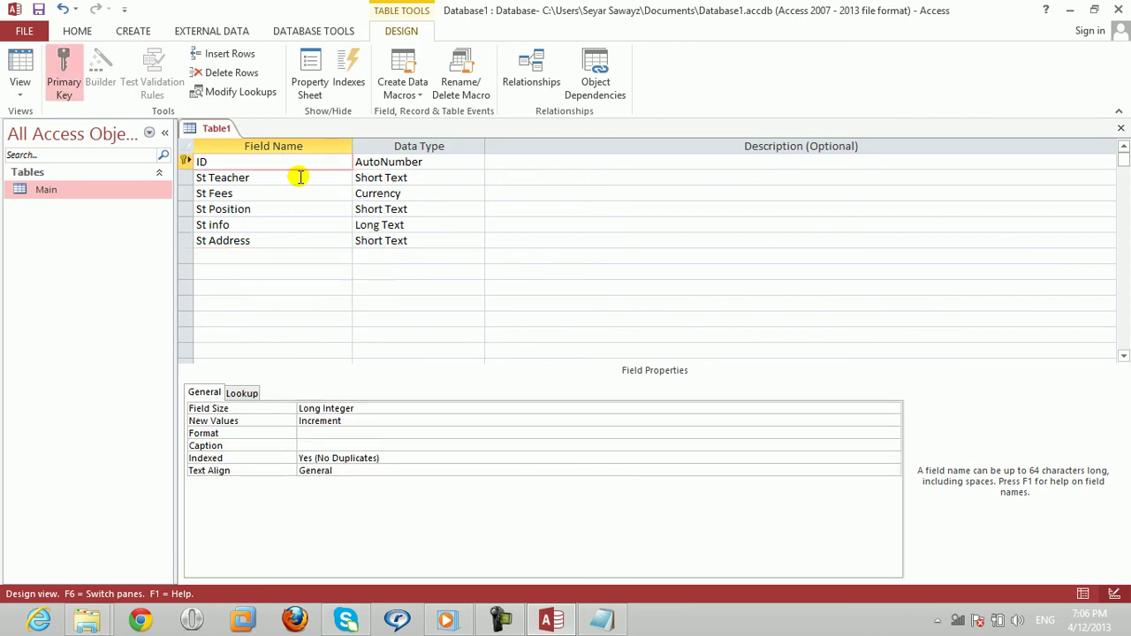
pyautogui.hotkey('ctrl', 'w')
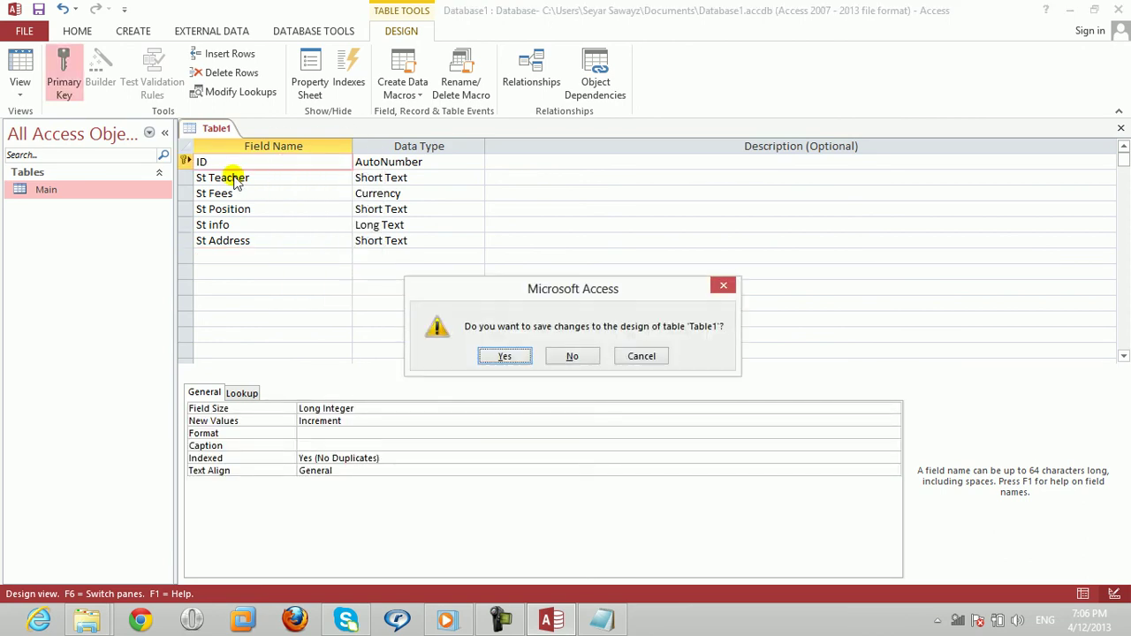
# Step: Save the new table under the name Secondary
pyautogui.press('Return')
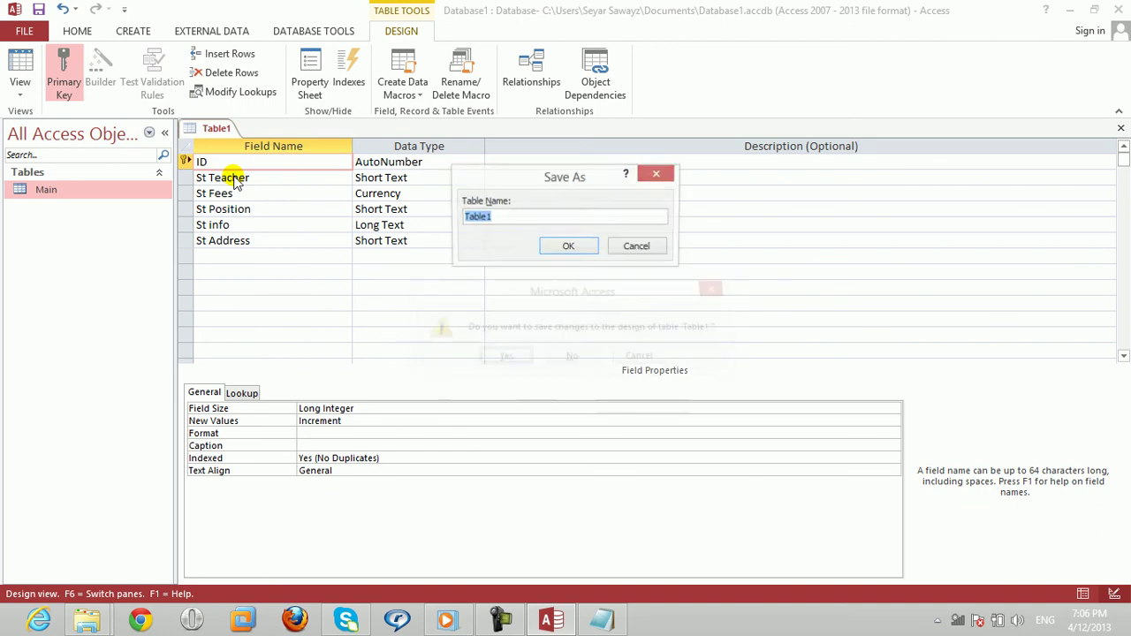
pyautogui.write('Seco')
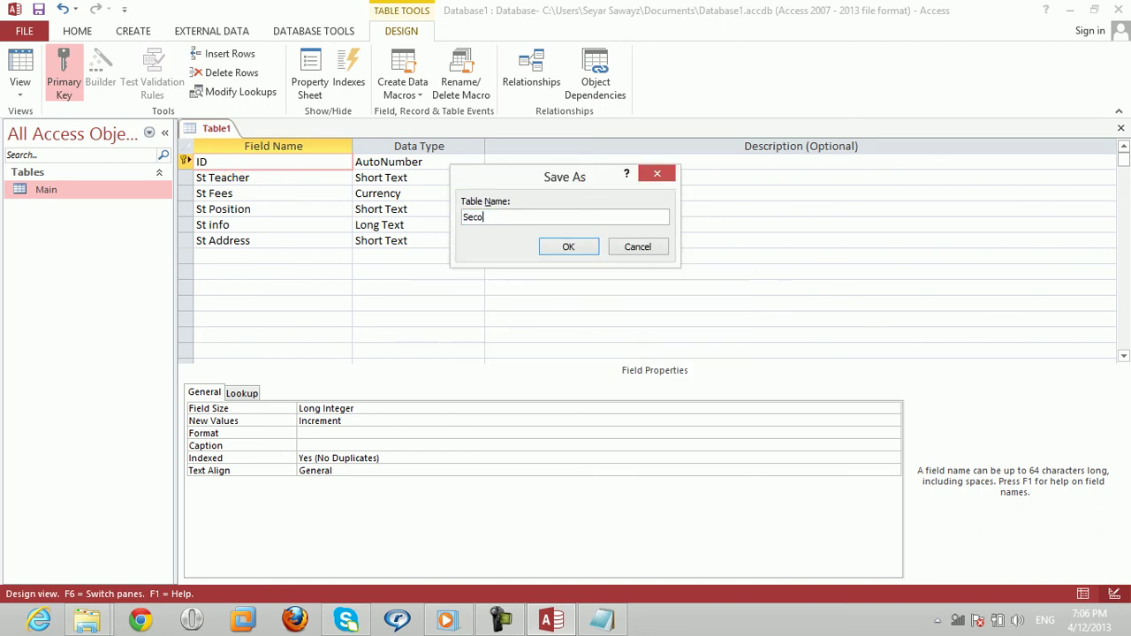
pyautogui.write('ndary')
pyautogui.press('Return')
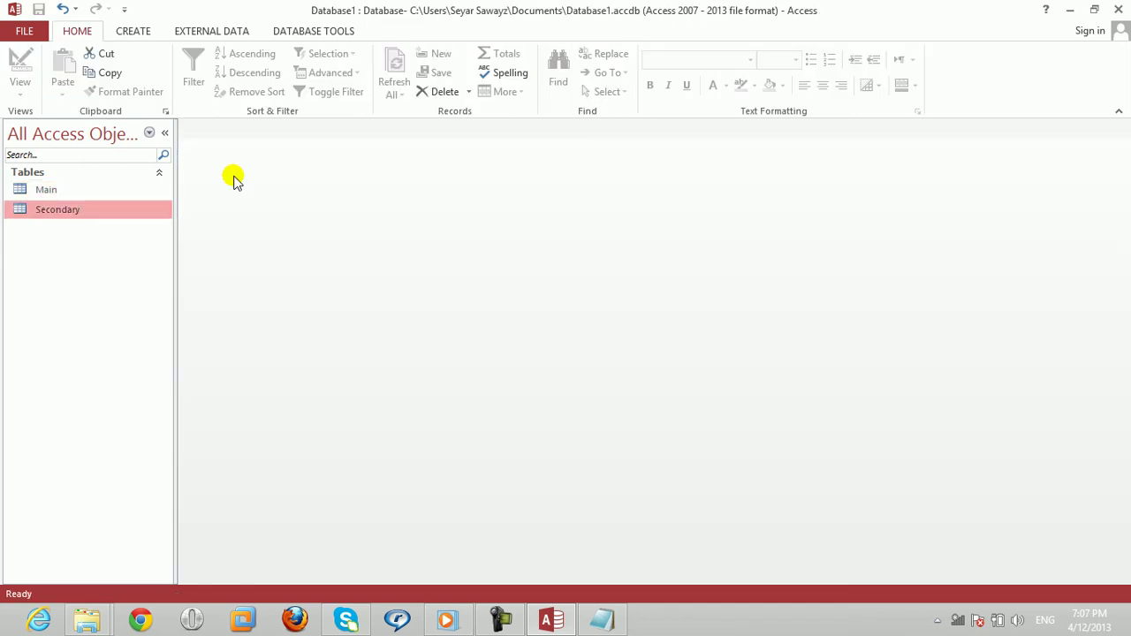
pyautogui.press('Return')
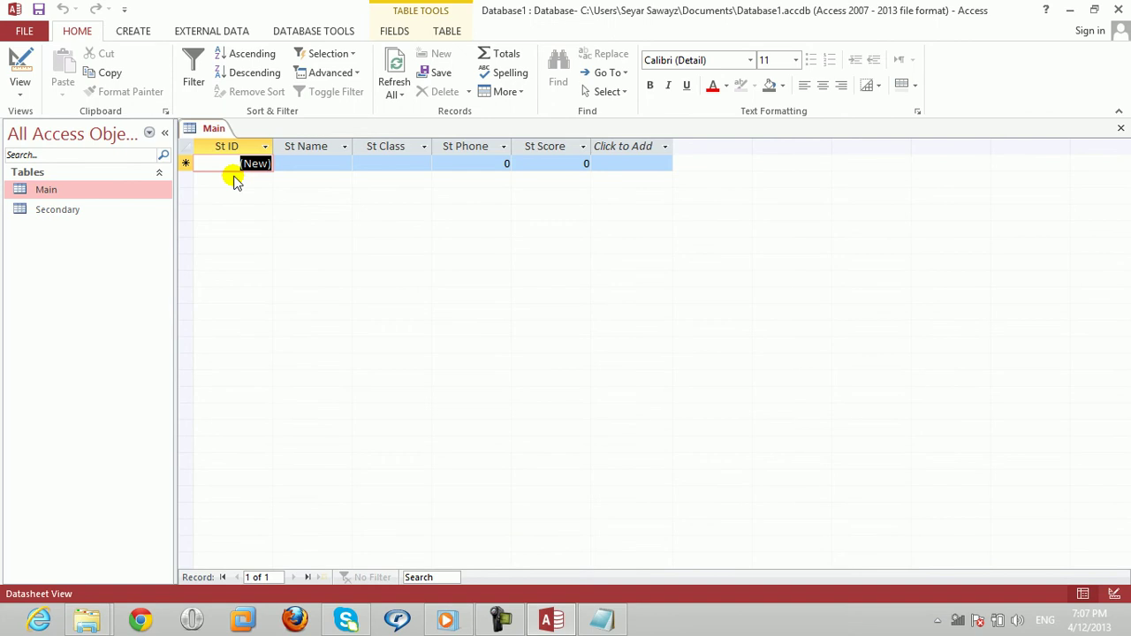
# Step: Close Access, reopen Database1 from Documents with content enabled, and check the Main and Secondary tables
pyautogui.hotkey('alt', 'F4')
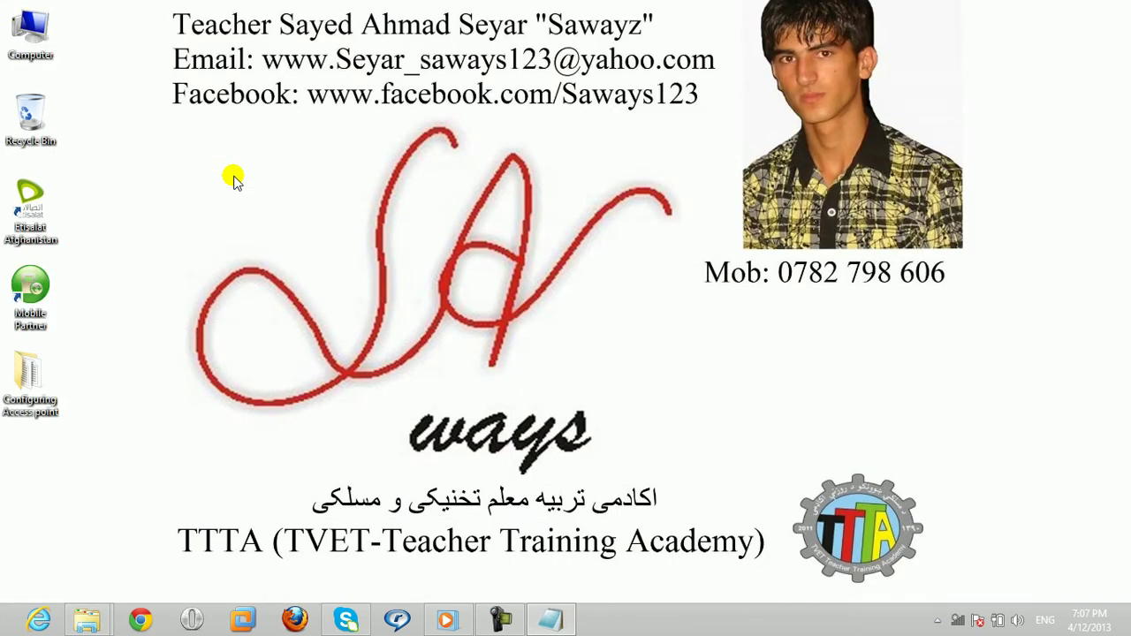
pyautogui.press('super+e')
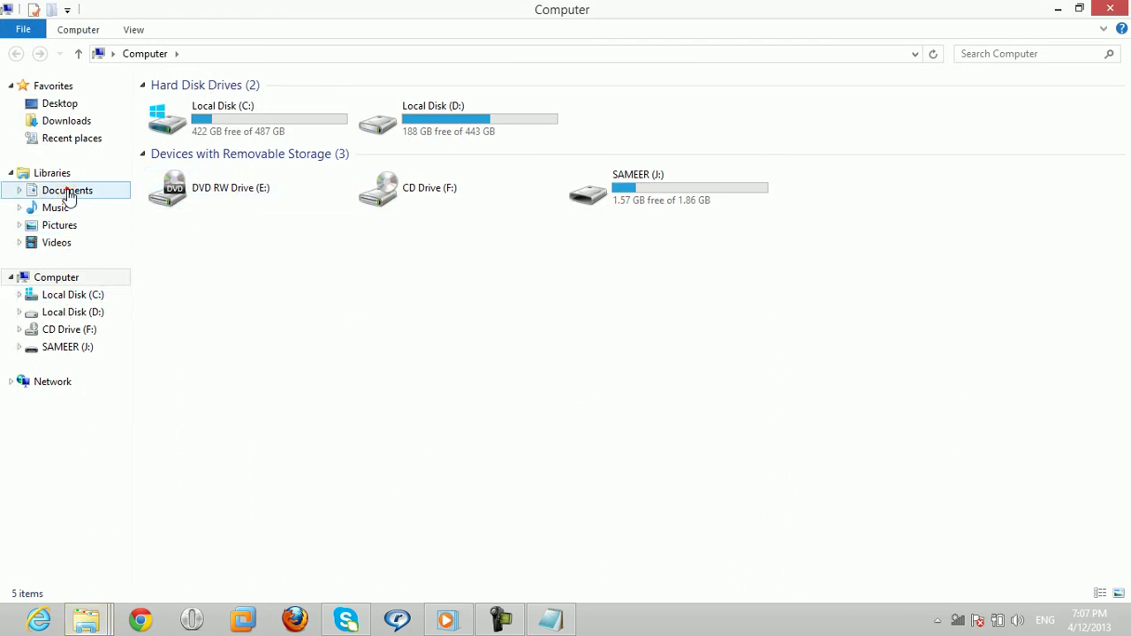
pyautogui.click(69, 193)
pyautogui.doubleClick(168, 345)
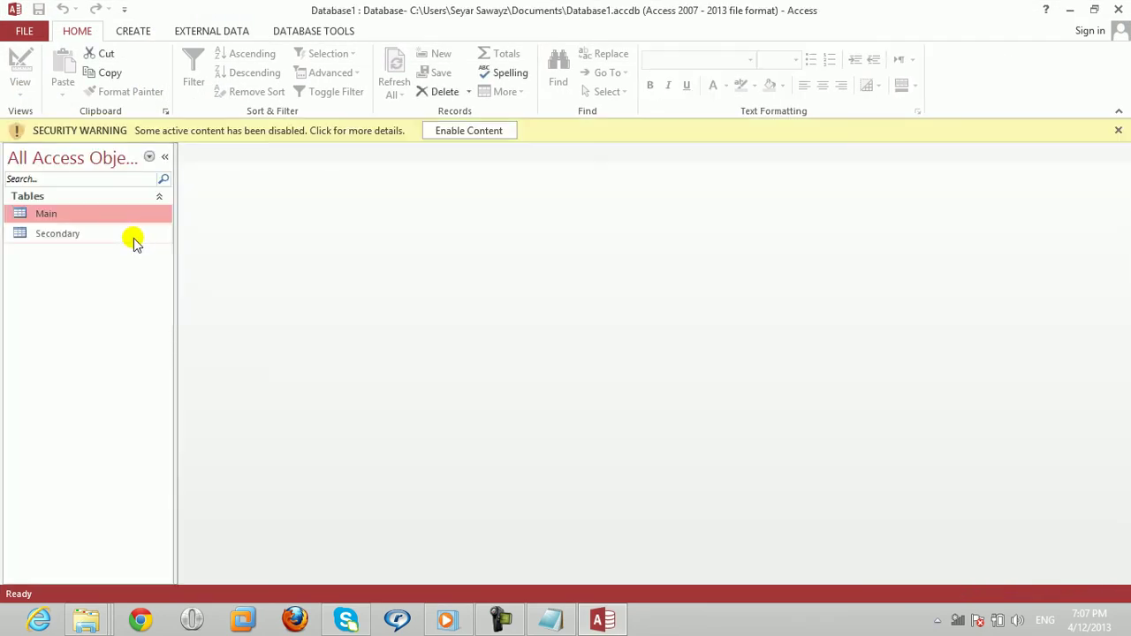
pyautogui.click(461, 132)
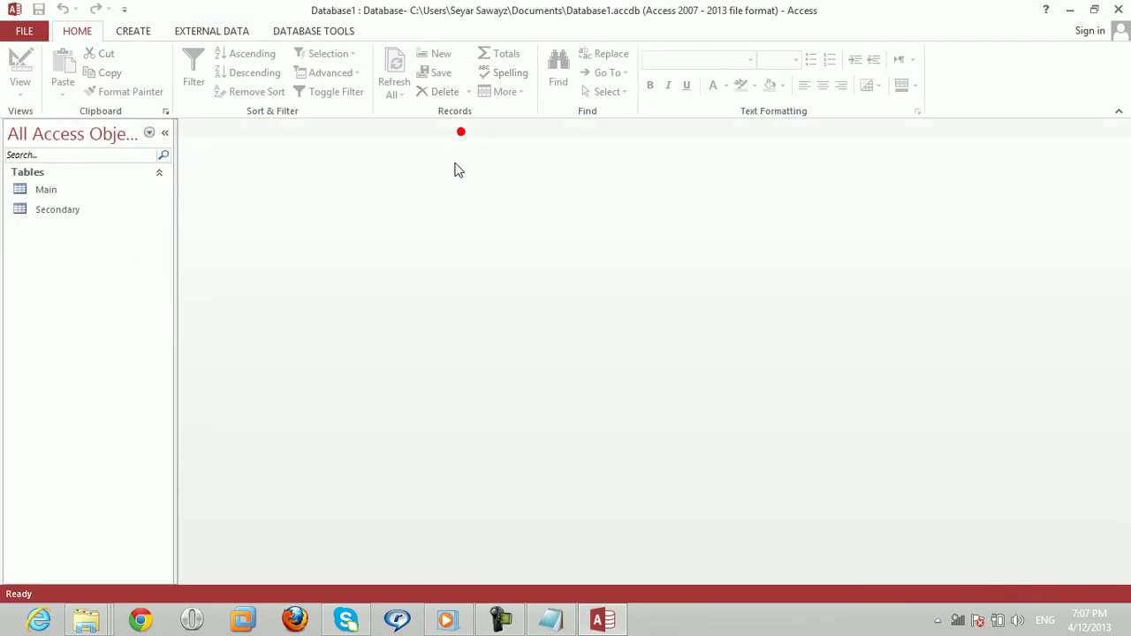
pyautogui.click(44, 190)
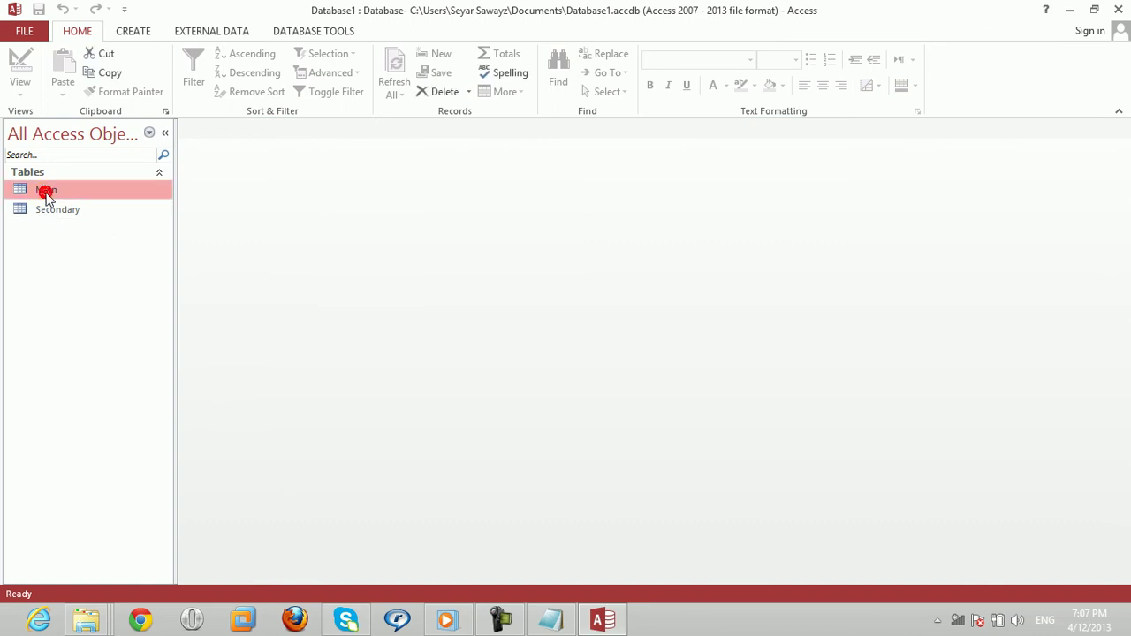
pyautogui.click(52, 213)
pyautogui.click(51, 188)
pyautogui.click(58, 212)
pyautogui.click(64, 189)
# Step: Add the Main and Secondary tables to the Relationships window
pyautogui.click(313, 31)
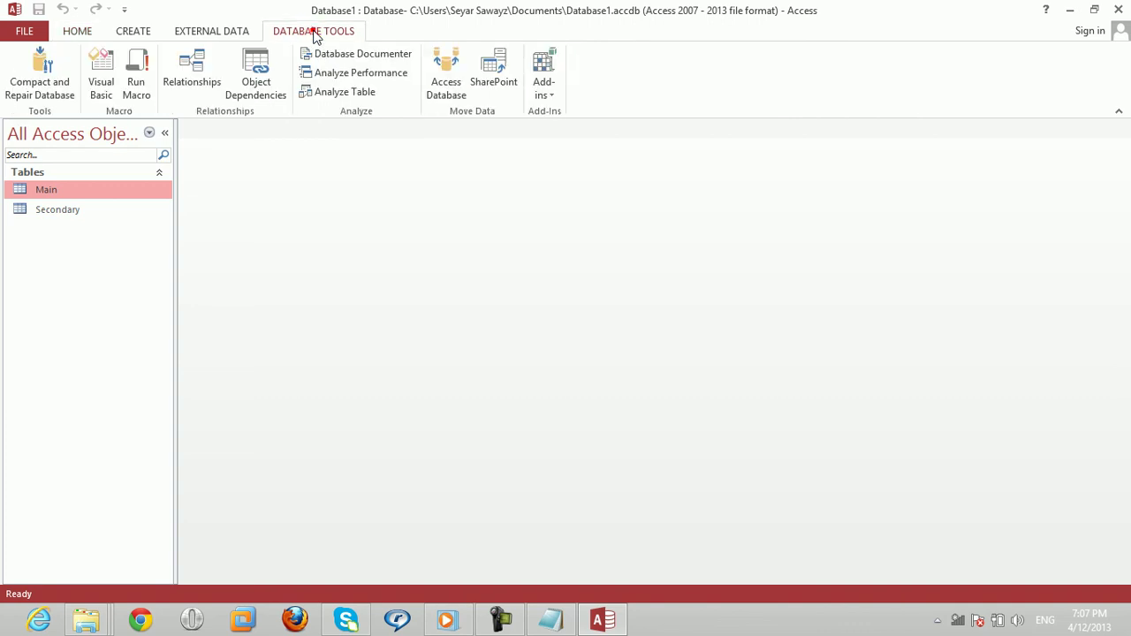
pyautogui.click(197, 86)
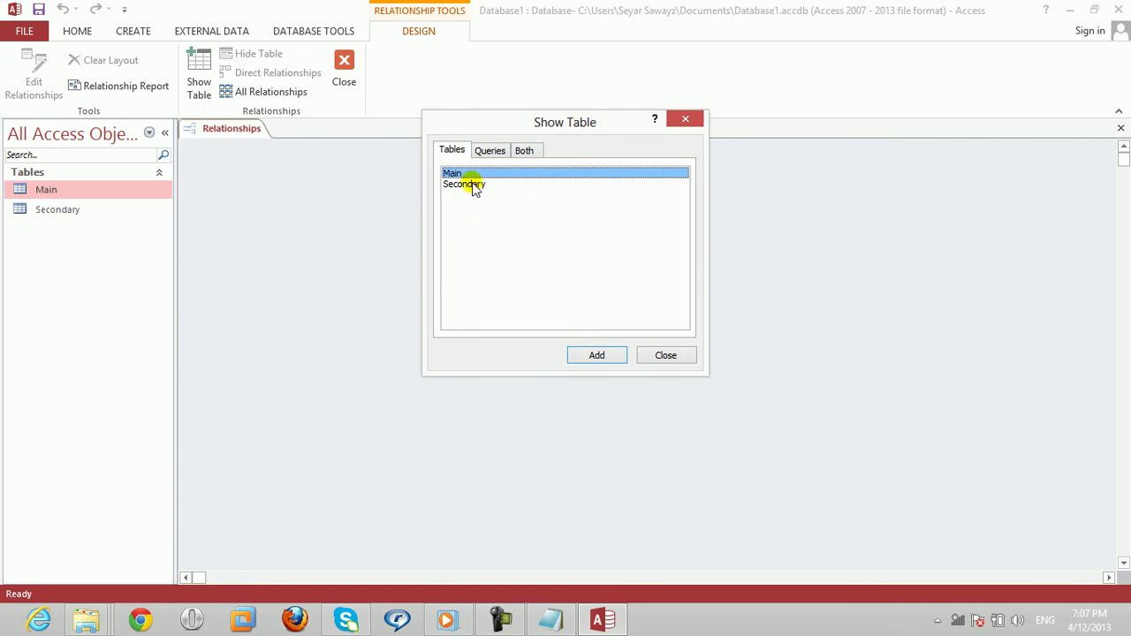
pyautogui.keyDown('shift'); pyautogui.click(471, 183); pyautogui.keyUp('shift')
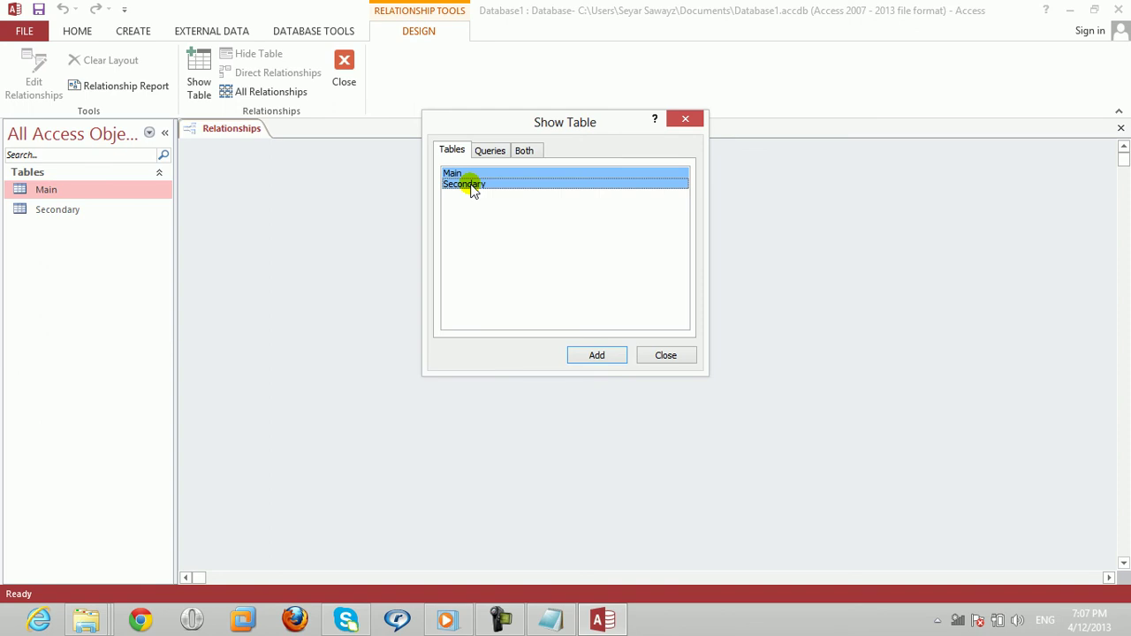
pyautogui.click(597, 356)
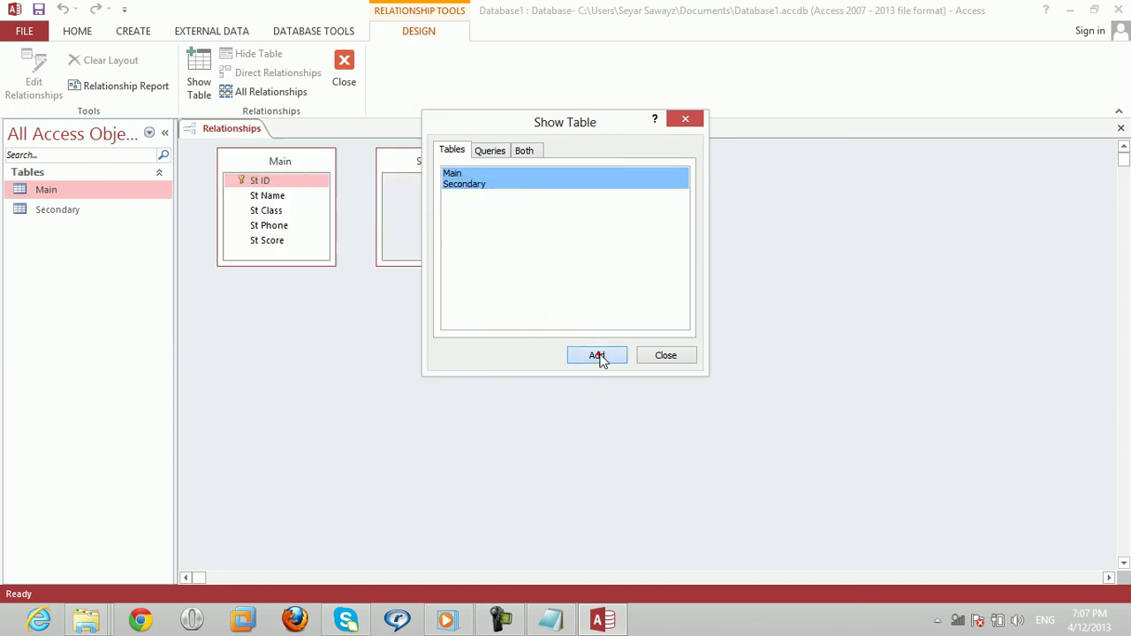
pyautogui.click(677, 357)
# Step: Arrange both tables and drag Main's St ID onto Secondary's ID
pyautogui.moveTo(404, 157); pyautogui.dragTo(705, 163)
pyautogui.moveTo(257, 168); pyautogui.dragTo(324, 159)
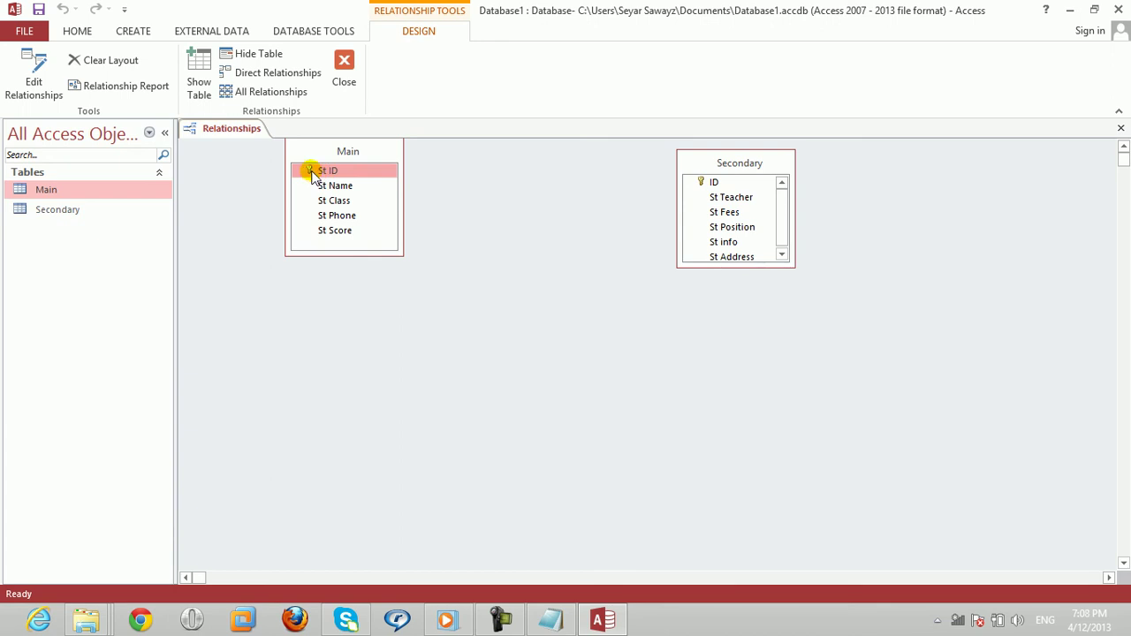
pyautogui.moveTo(315, 176)
pyautogui.mouseDown()
pyautogui.moveTo(434, 235)
pyautogui.moveTo(716, 186)
pyautogui.moveTo(450, 192)
pyautogui.moveTo(315, 177)
pyautogui.mouseUp()
pyautogui.moveTo(307, 174); pyautogui.dragTo(709, 186)
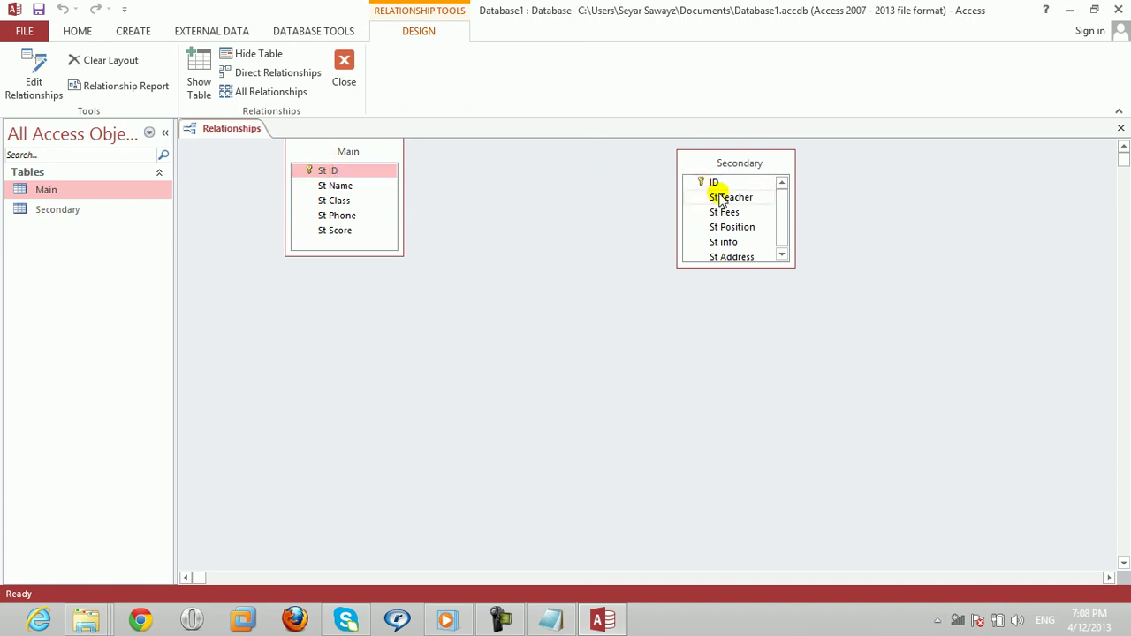
pyautogui.click(328, 173)
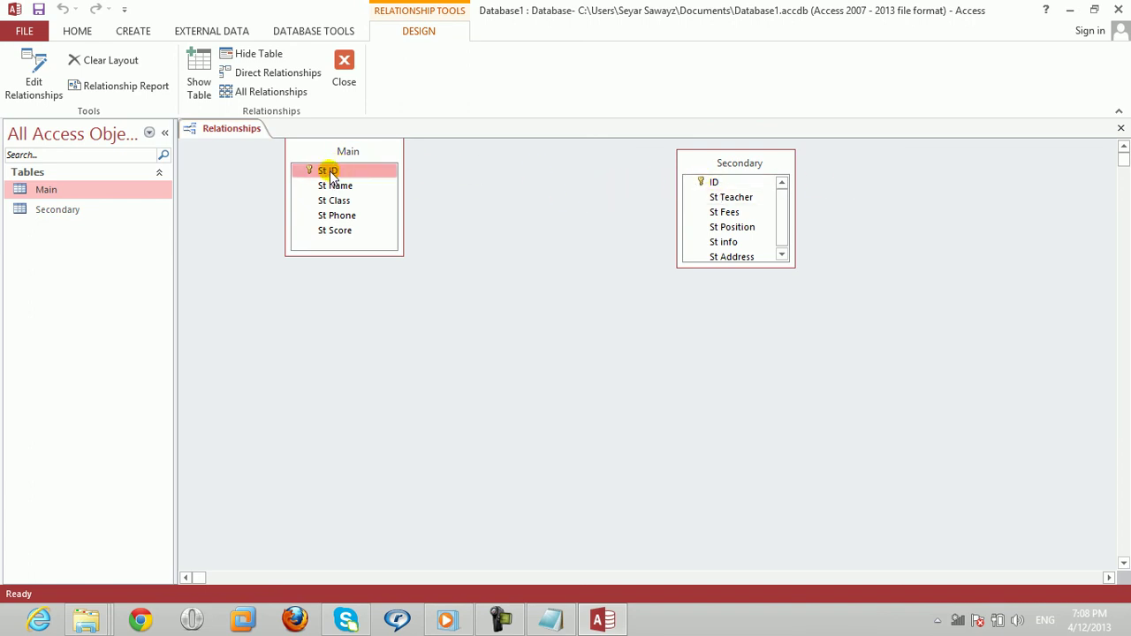
pyautogui.moveTo(329, 173); pyautogui.dragTo(714, 182)
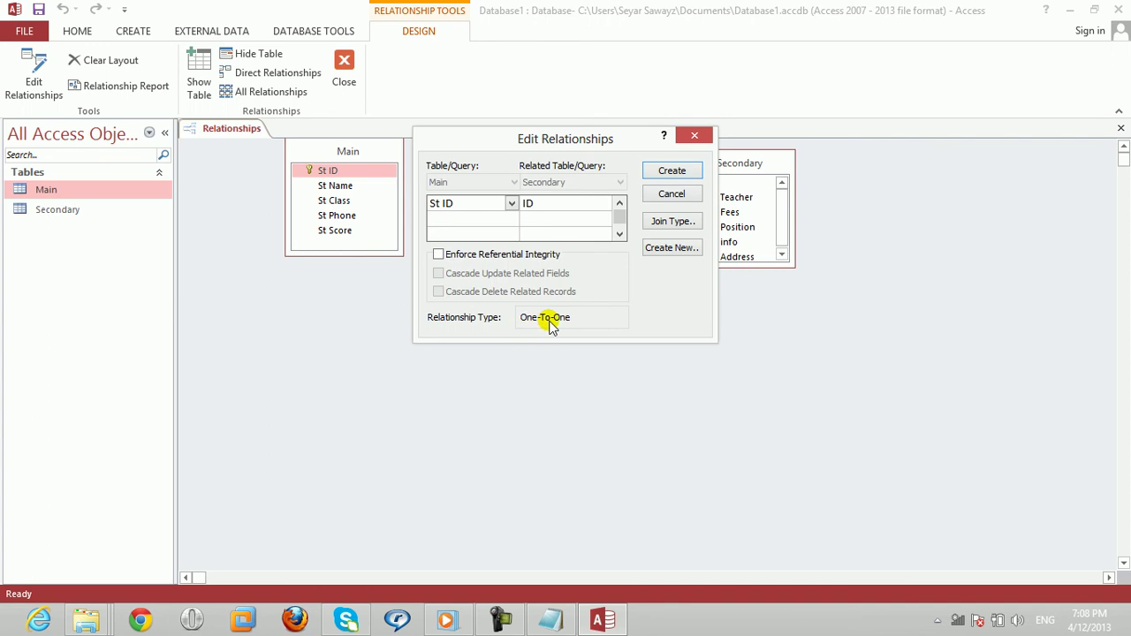
# Step: Enforce referential integrity and create the one-to-one St ID–ID relationship
pyautogui.moveTo(619, 139); pyautogui.dragTo(440, 251)
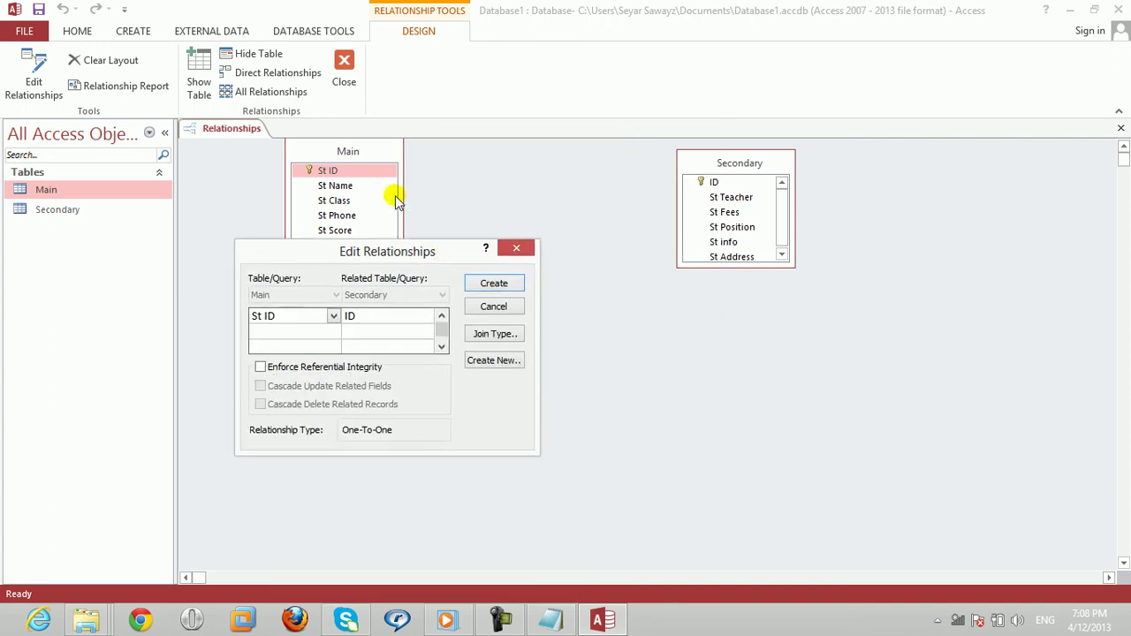
pyautogui.click(701, 162)
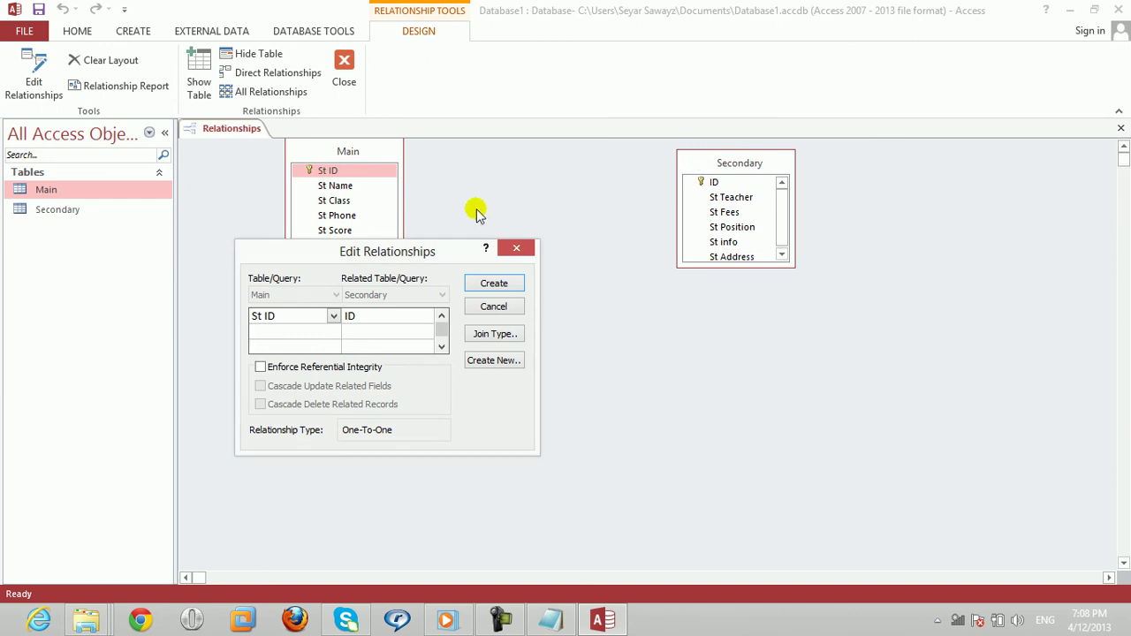
pyautogui.moveTo(315, 250); pyautogui.dragTo(419, 240)
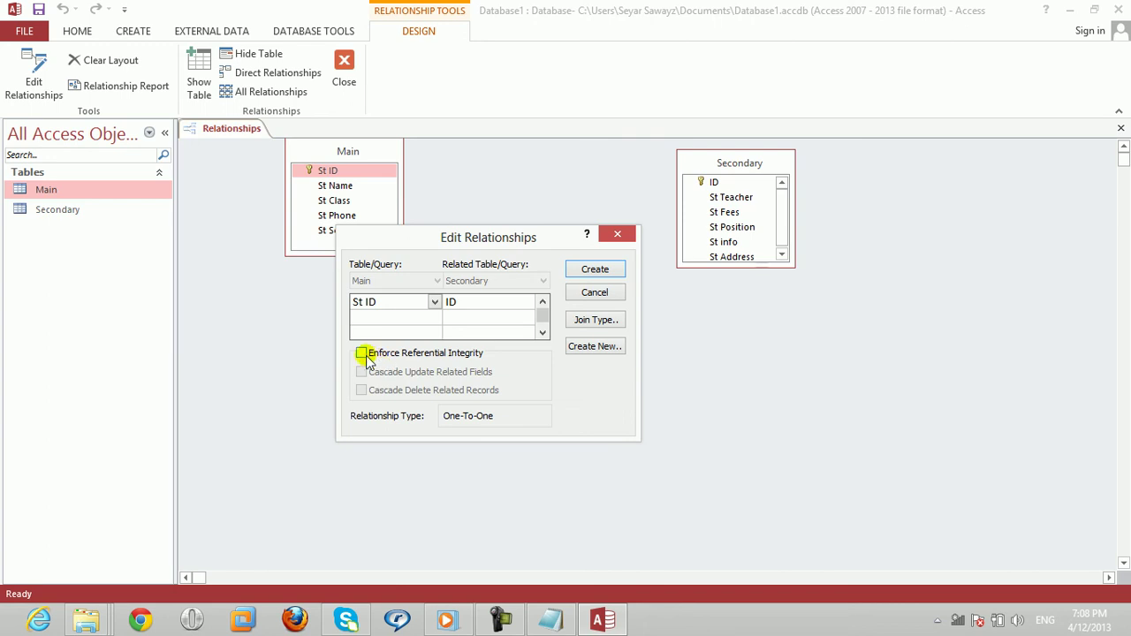
pyautogui.click(363, 353)
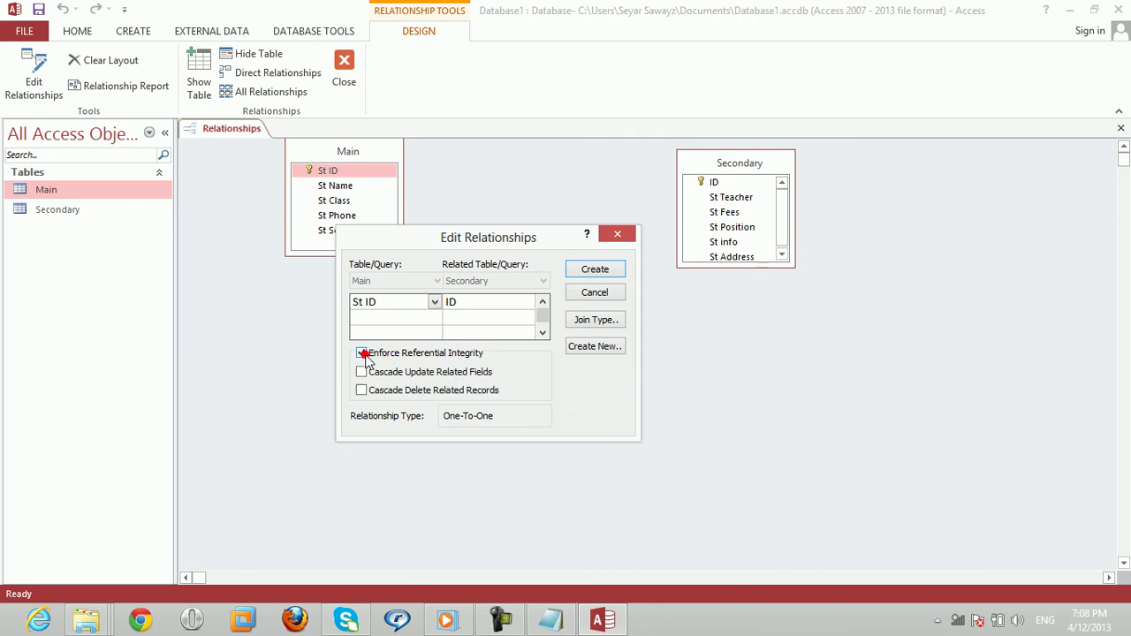
pyautogui.click(586, 270)
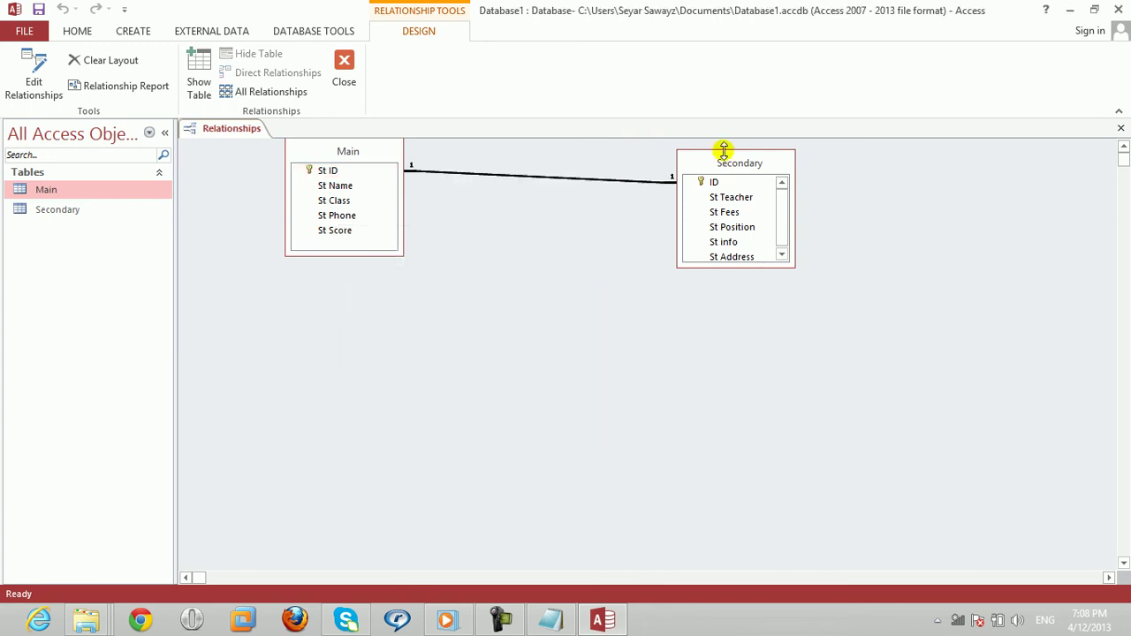
# Step: Rearrange the tables, inspect the linked key fields, and close Relationships, saving the layout
pyautogui.moveTo(720, 161); pyautogui.dragTo(613, 256)
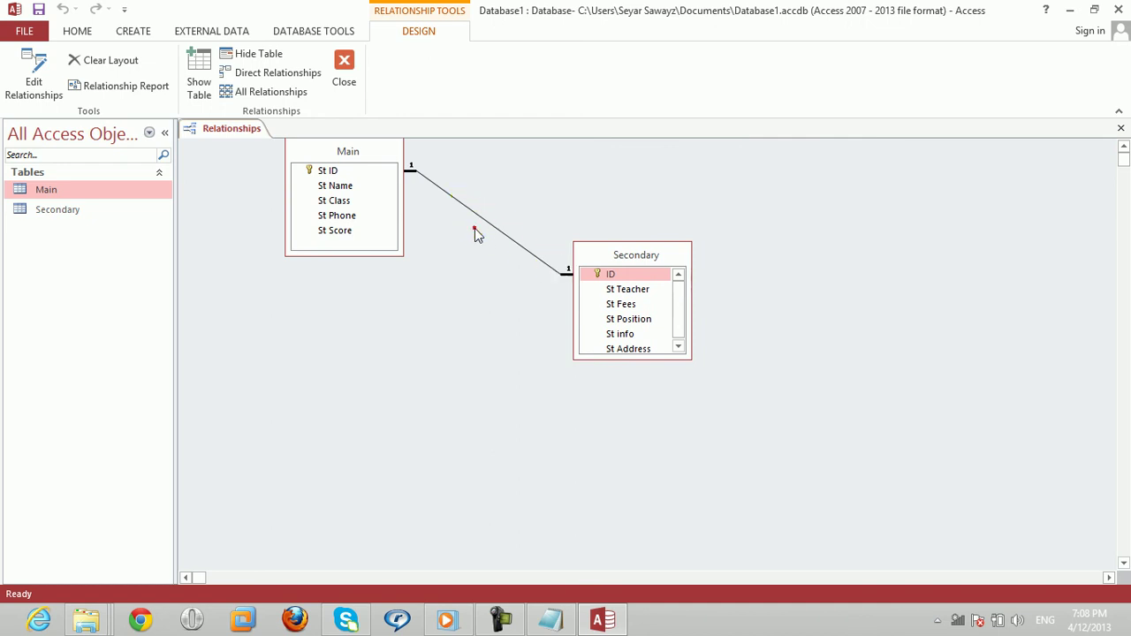
pyautogui.click(474, 230)
pyautogui.click(323, 168)
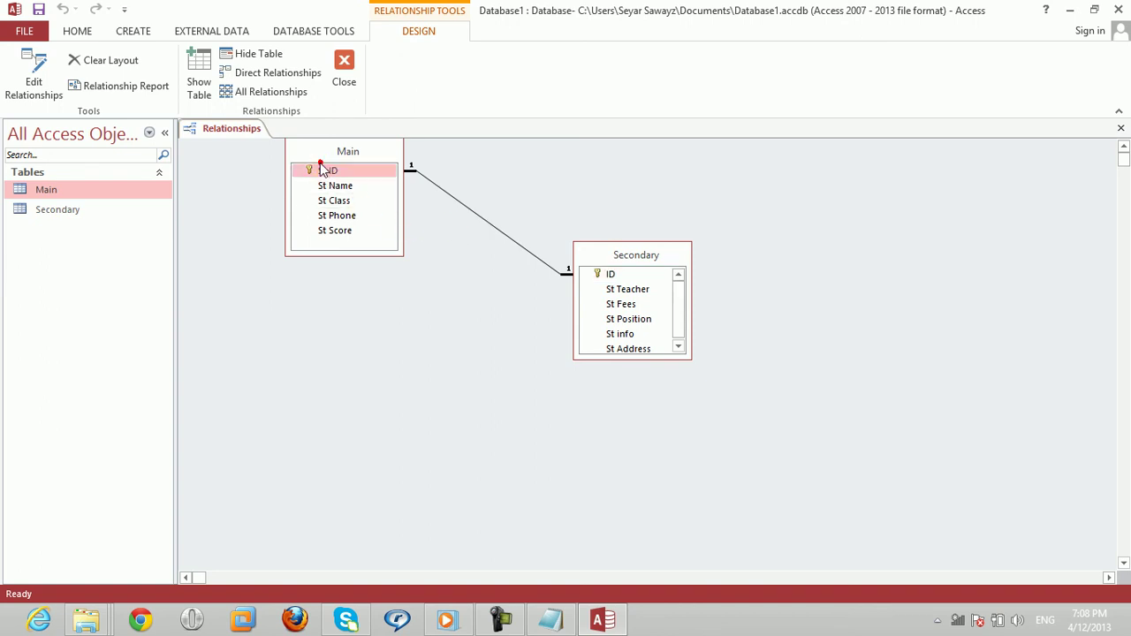
pyautogui.click(630, 275)
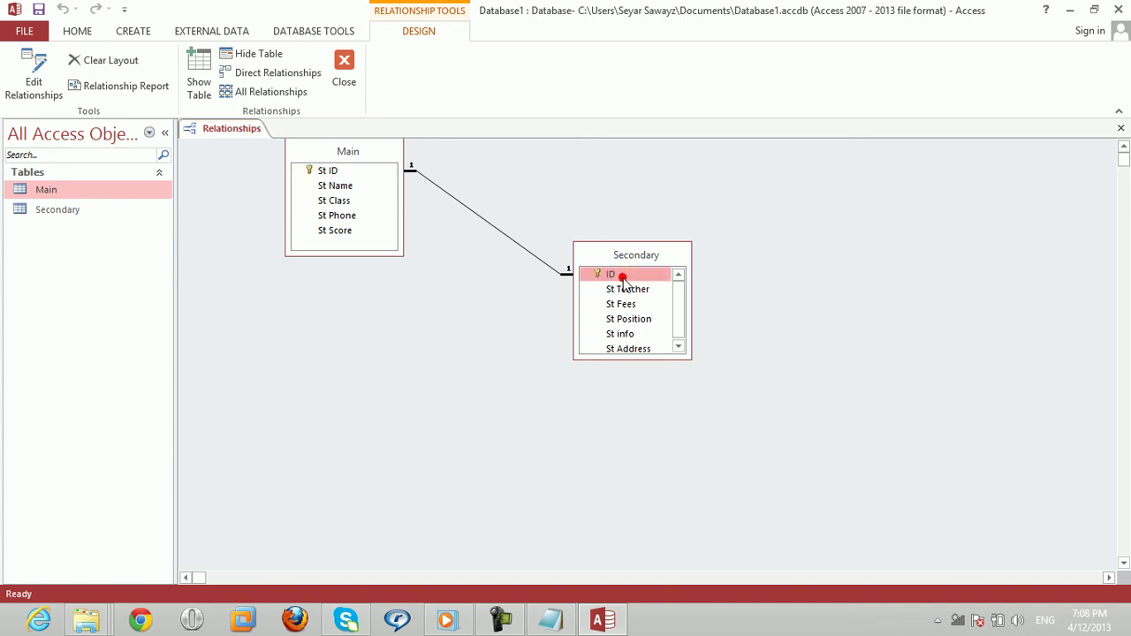
pyautogui.click(1120, 127)
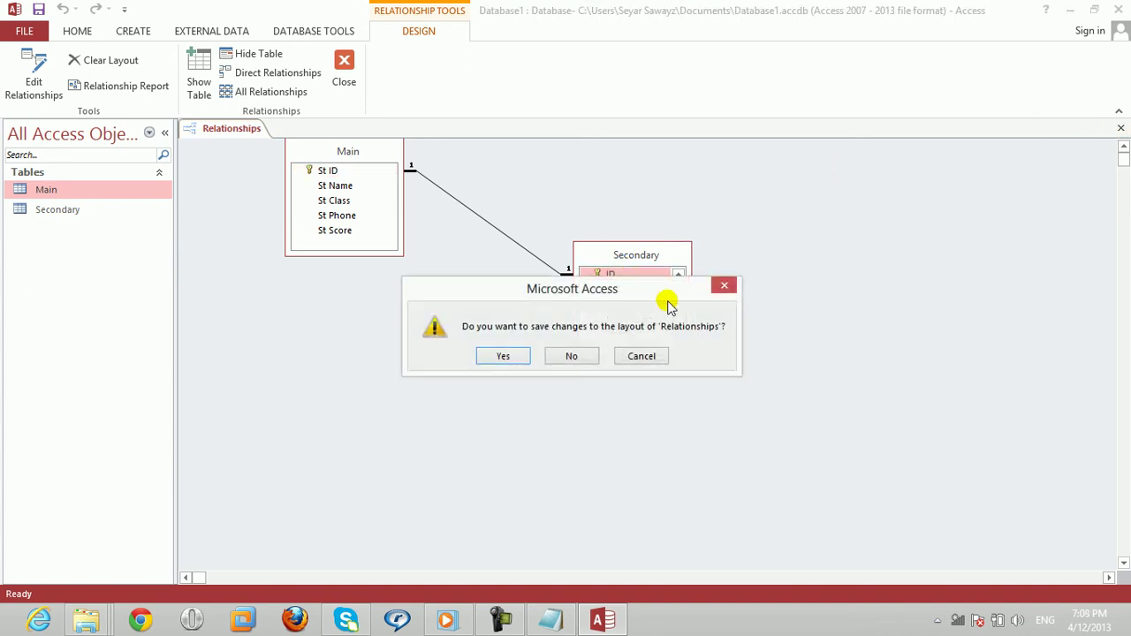
pyautogui.click(505, 356)
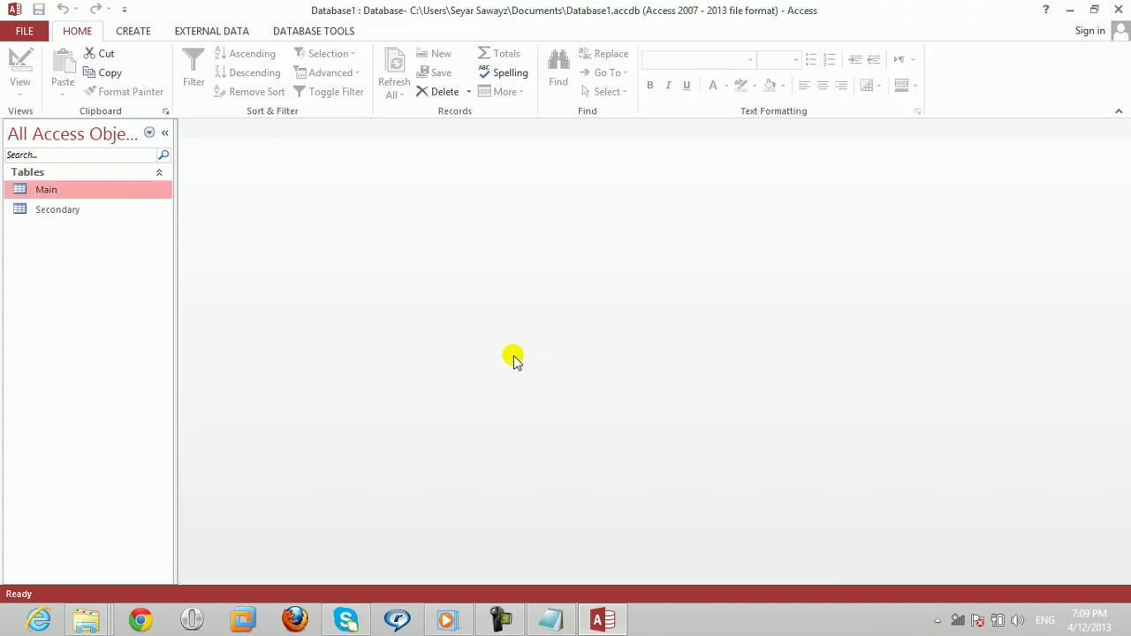
# Step: Open the Main datasheet, close it, then open the Secondary datasheet
pyautogui.doubleClick(136, 190)
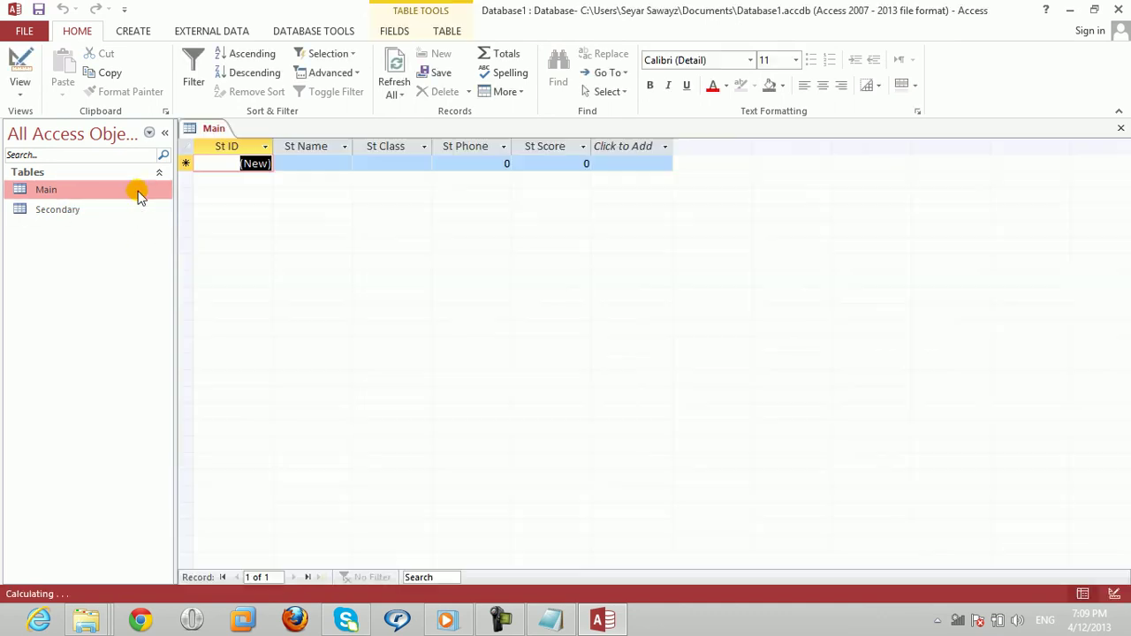
pyautogui.click(1120, 130)
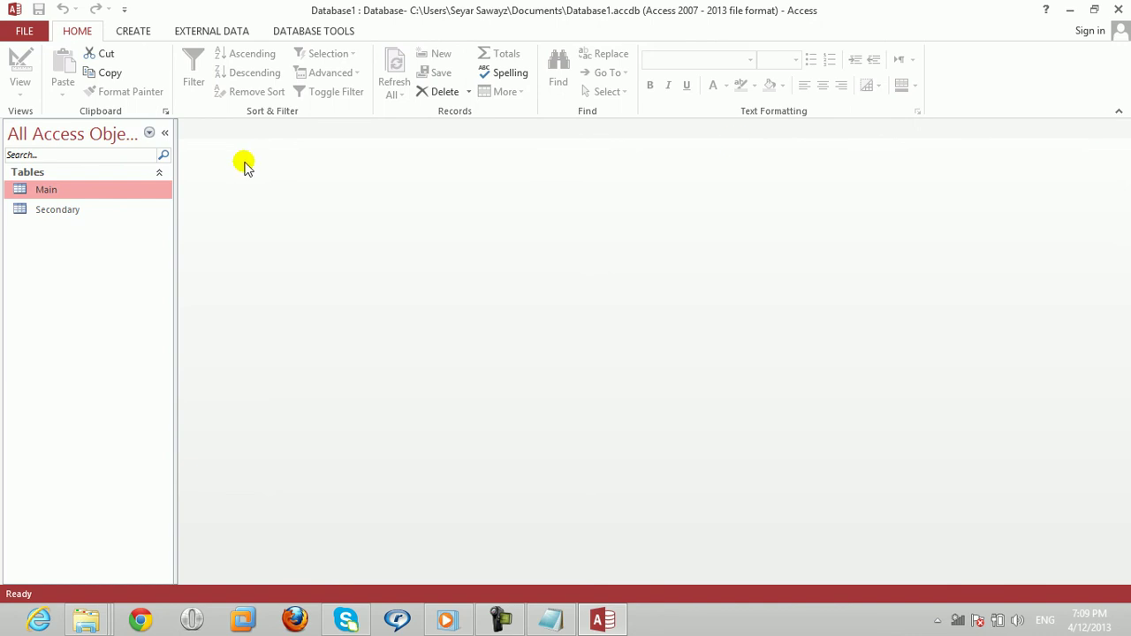
pyautogui.click(40, 210)
pyautogui.doubleClick(39, 209)
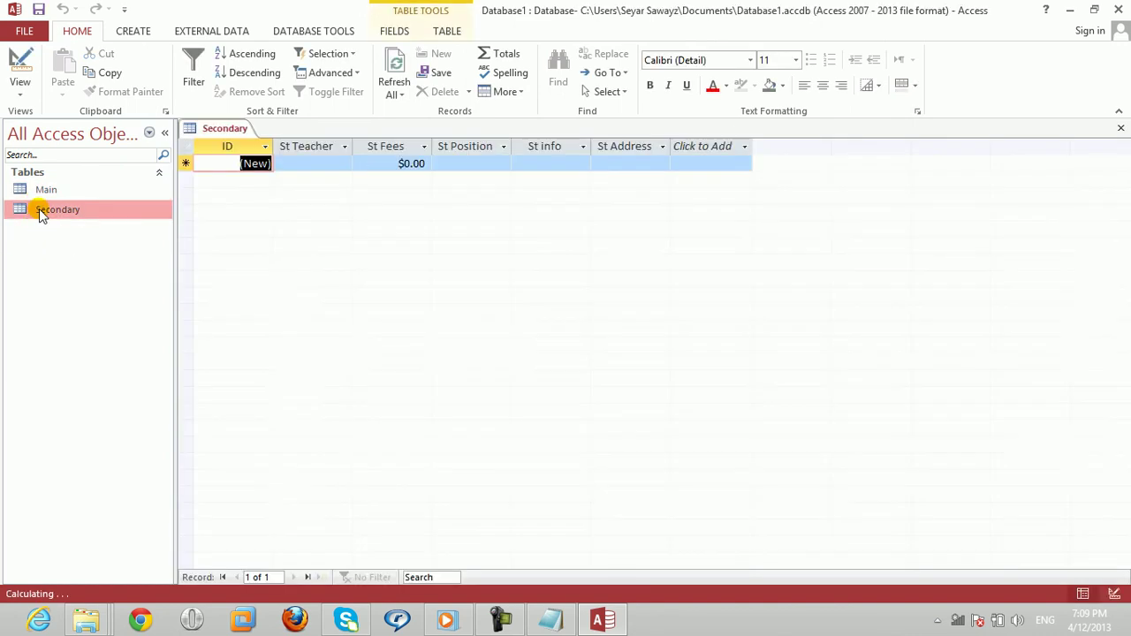
# Step: Enter a teacher name, fees of 2000, and sample St info text in a new Secondary record
pyautogui.click(320, 162)
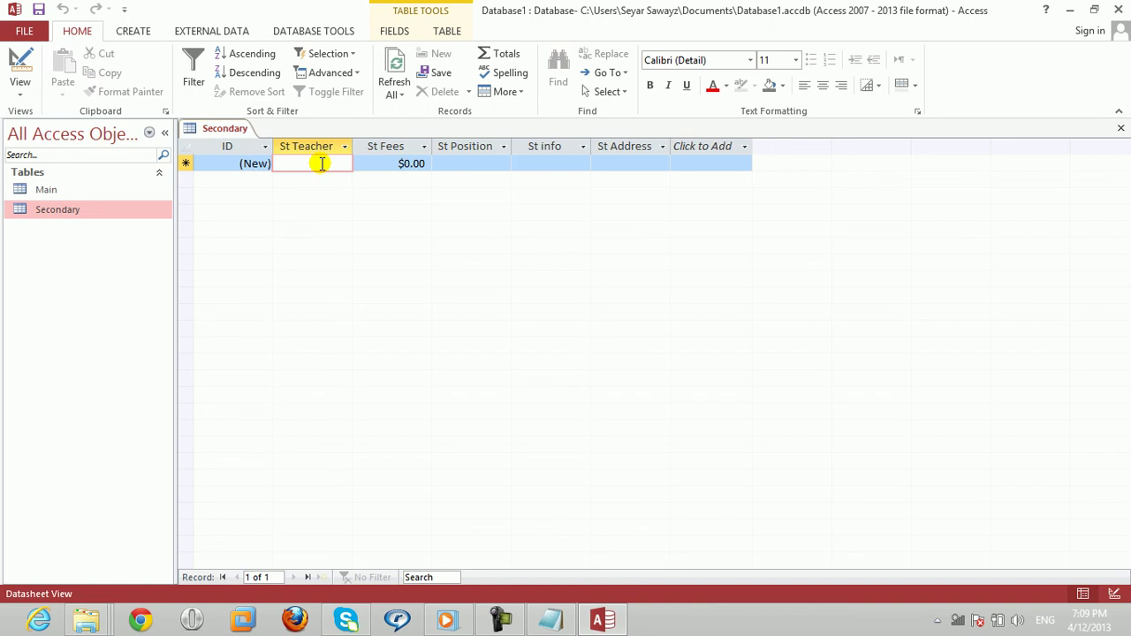
pyautogui.write('MR Ali')
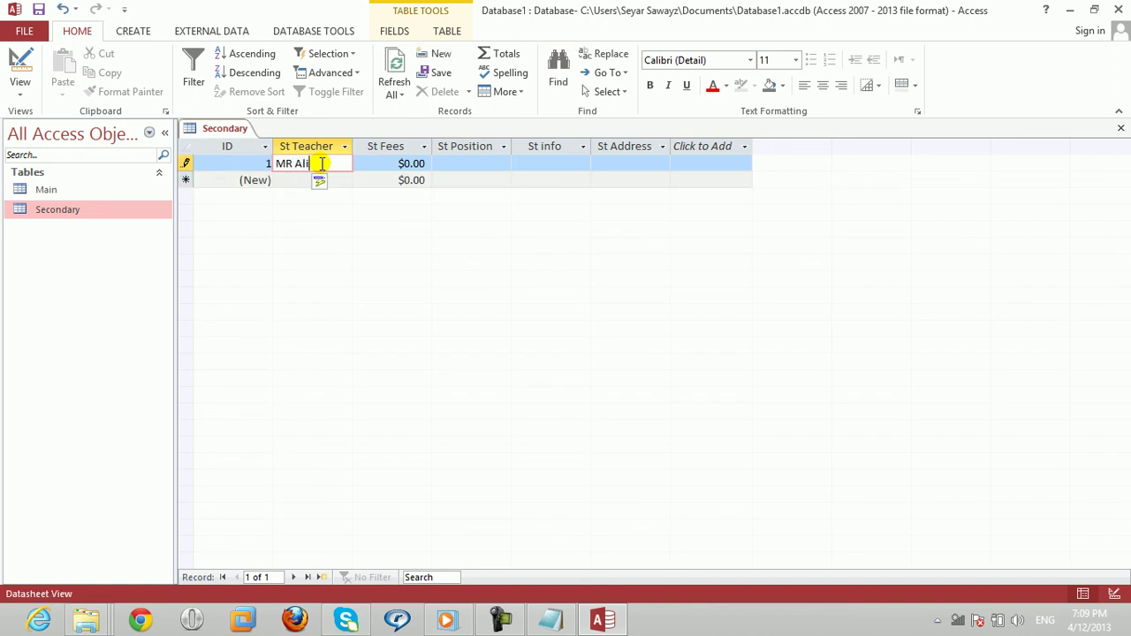
pyautogui.press('Tab')
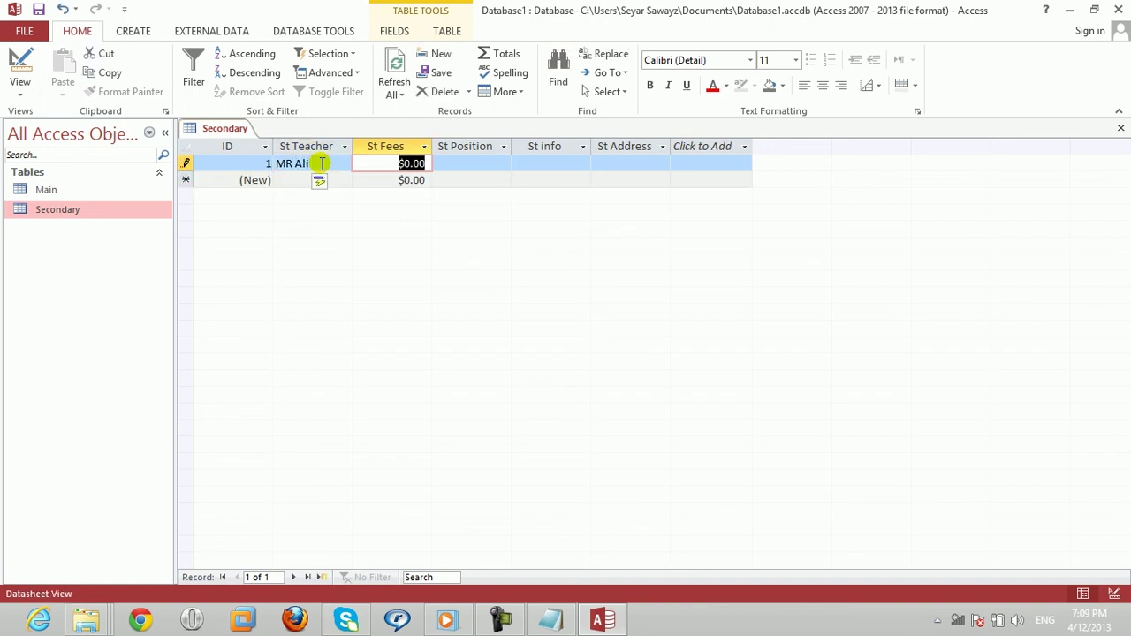
pyautogui.write('2000')
pyautogui.press('Tab')
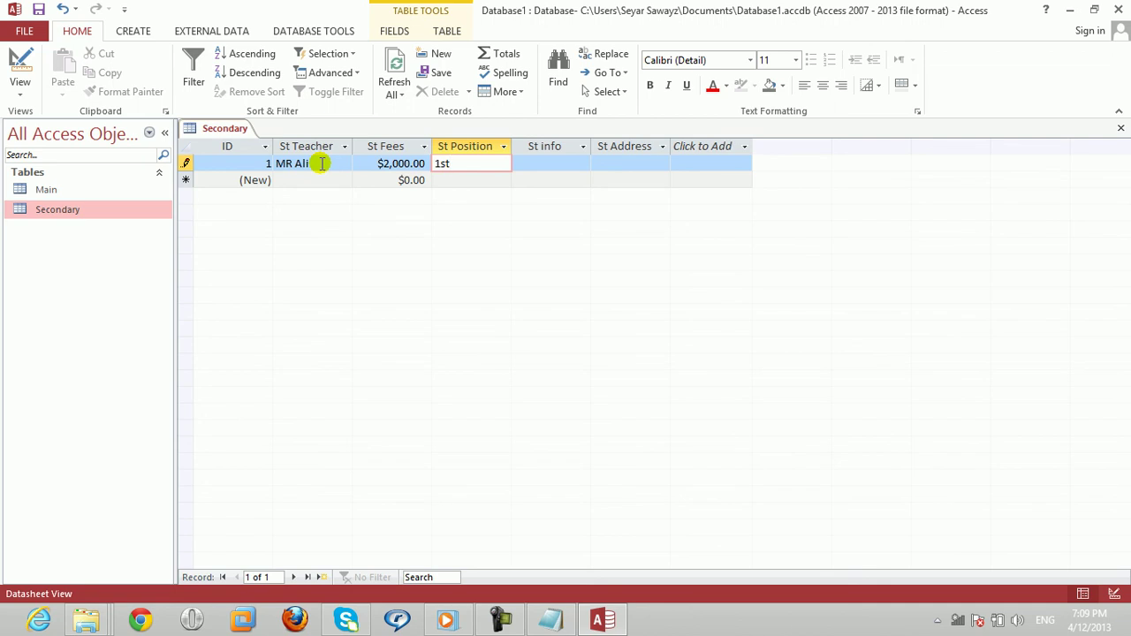
pyautogui.press('Tab')
pyautogui.write('sdagjksagd')
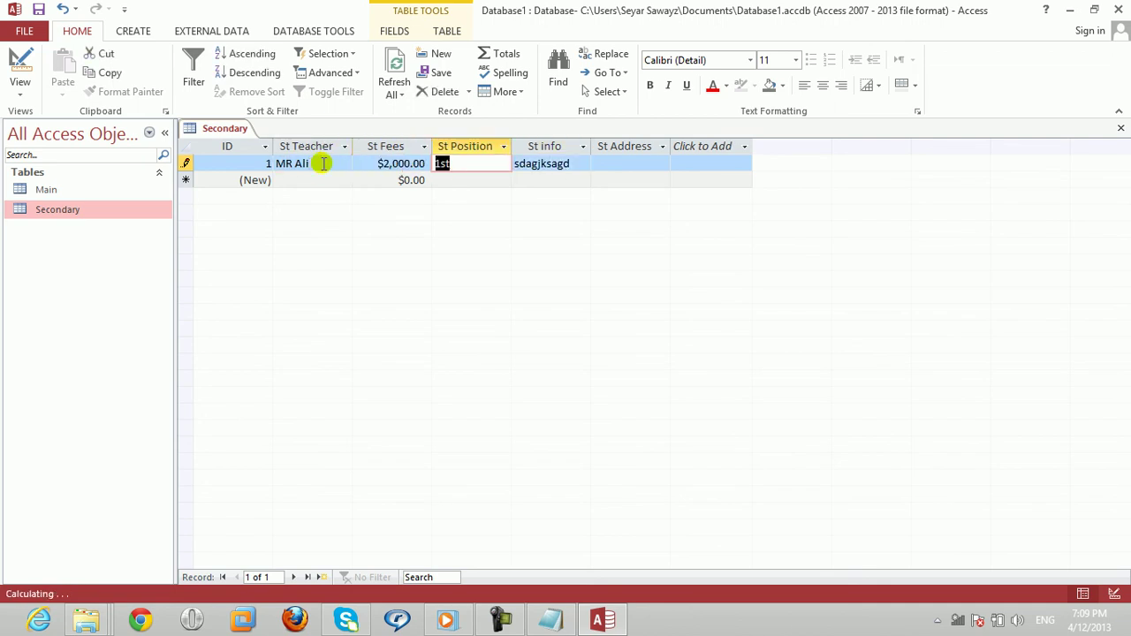
pyautogui.press('Tab')
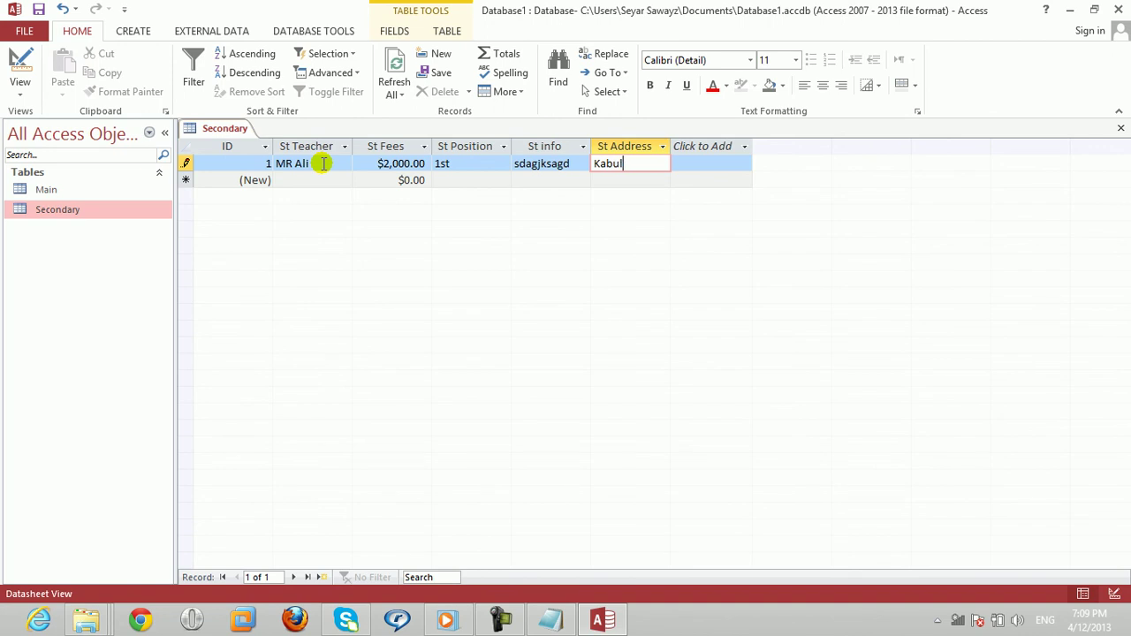
# Step: Try saving the record and acknowledge the error requiring a related Main record
pyautogui.press('Return')
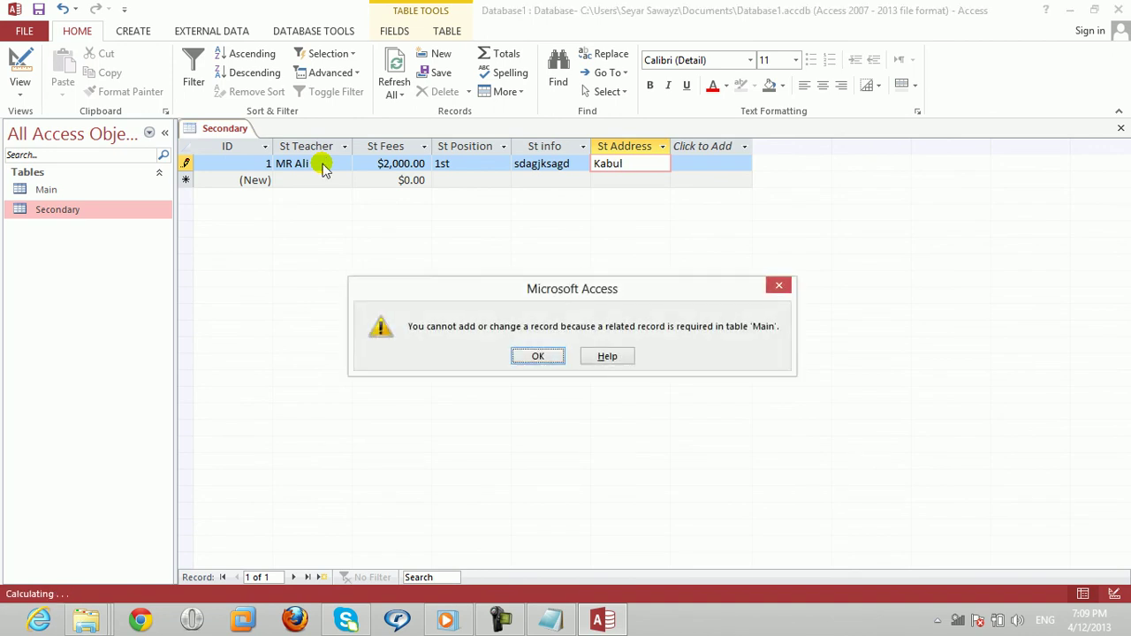
pyautogui.press('Return')
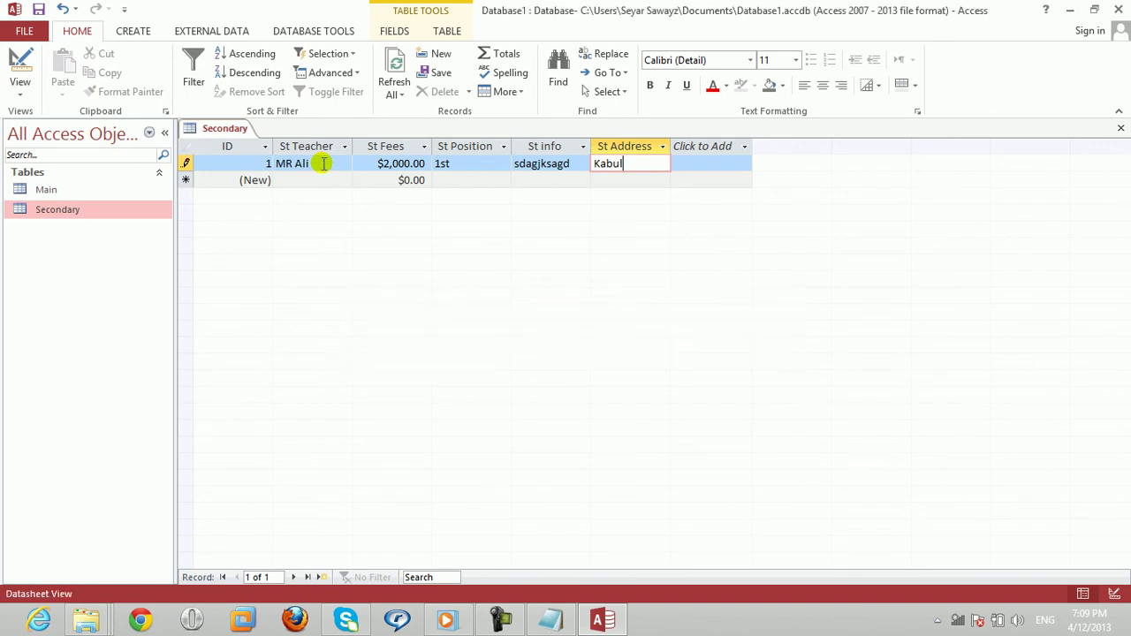
pyautogui.click(1120, 126)
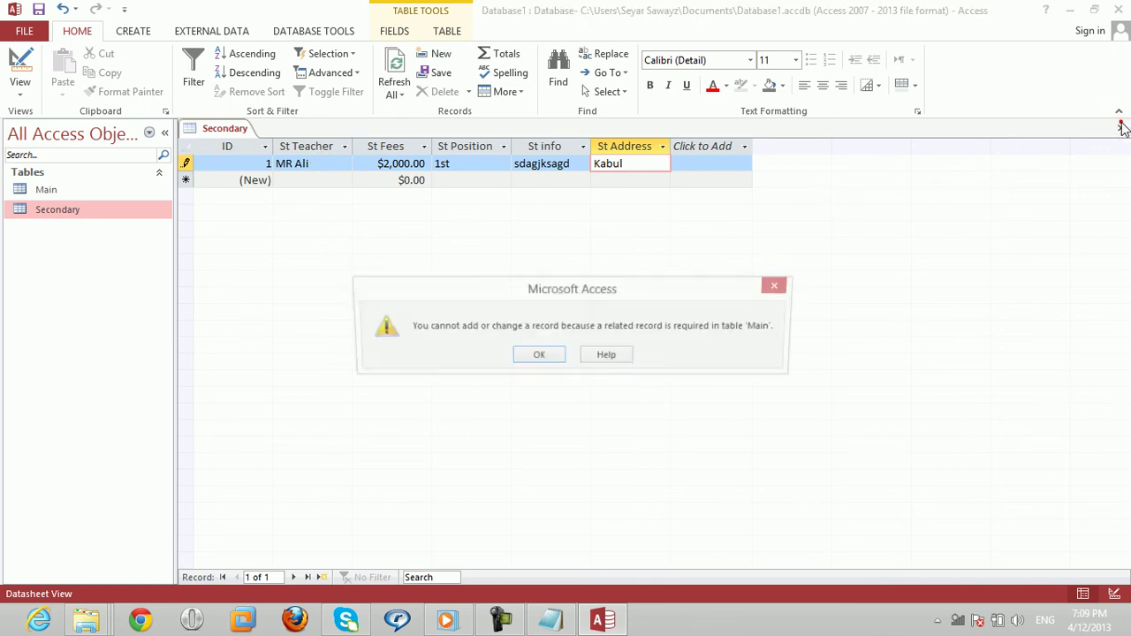
pyautogui.click(538, 356)
# Step: Discard the rejected record and close the Secondary datasheet
pyautogui.click(533, 368)
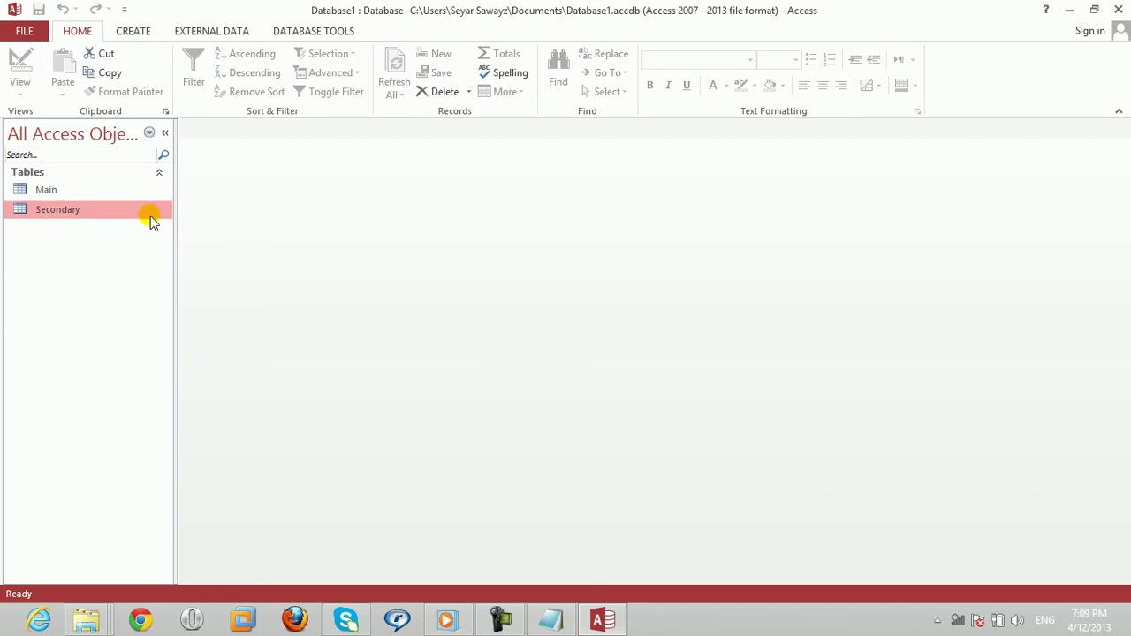
pyautogui.doubleClick(116, 219)
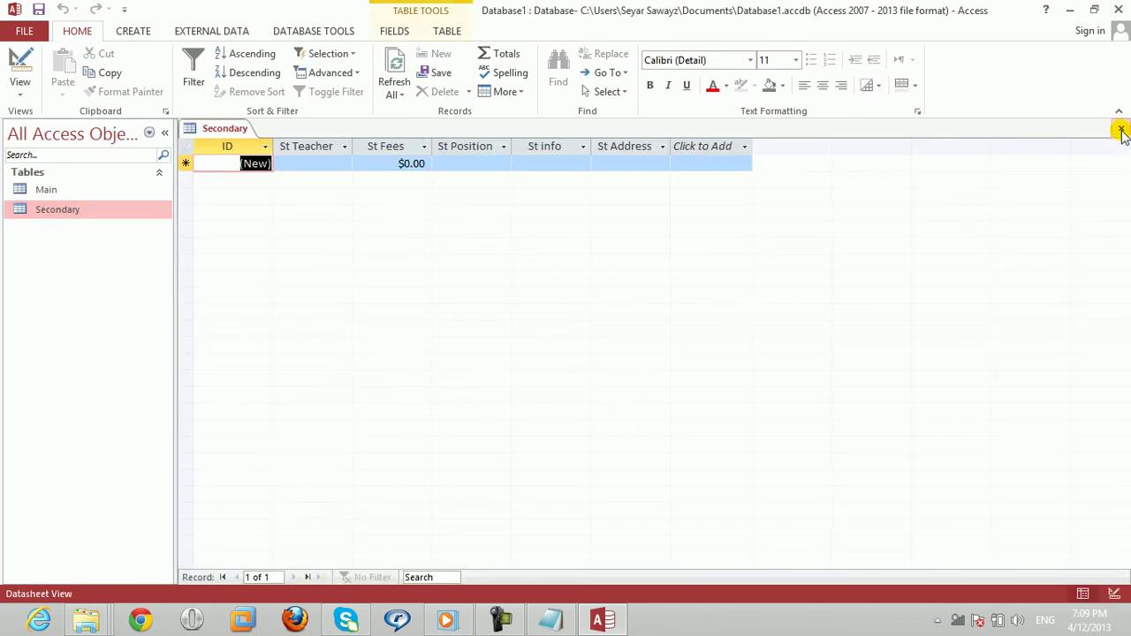
pyautogui.click(1120, 130)
# Step: Reopen Relationships, recheck the St ID–ID link, and close it, saving layout changes
pyautogui.click(308, 34)
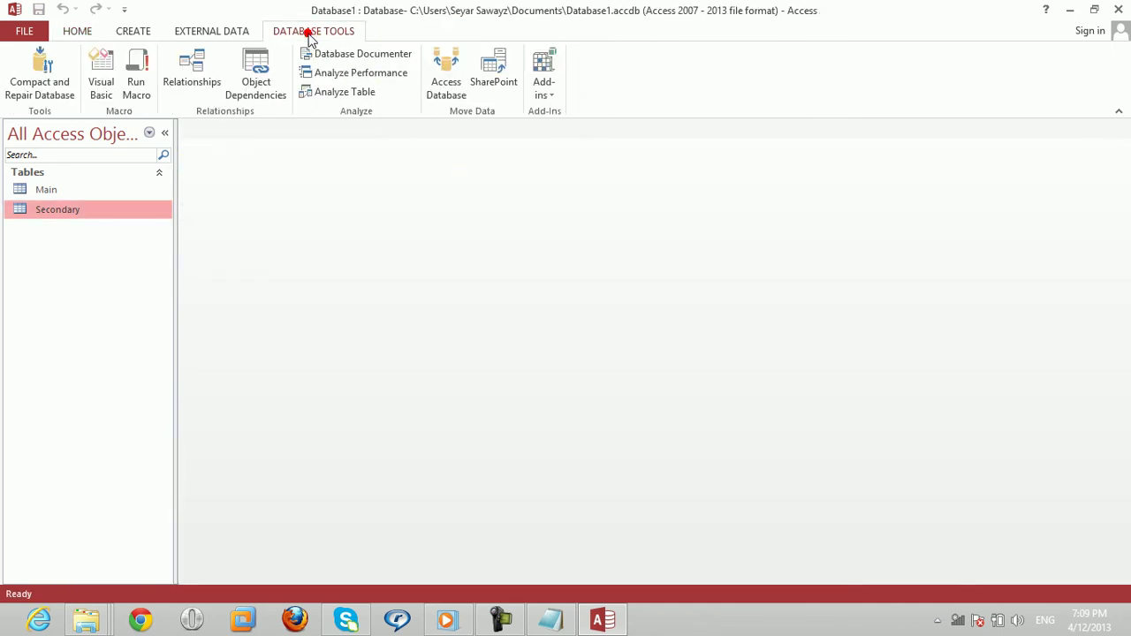
pyautogui.click(194, 67)
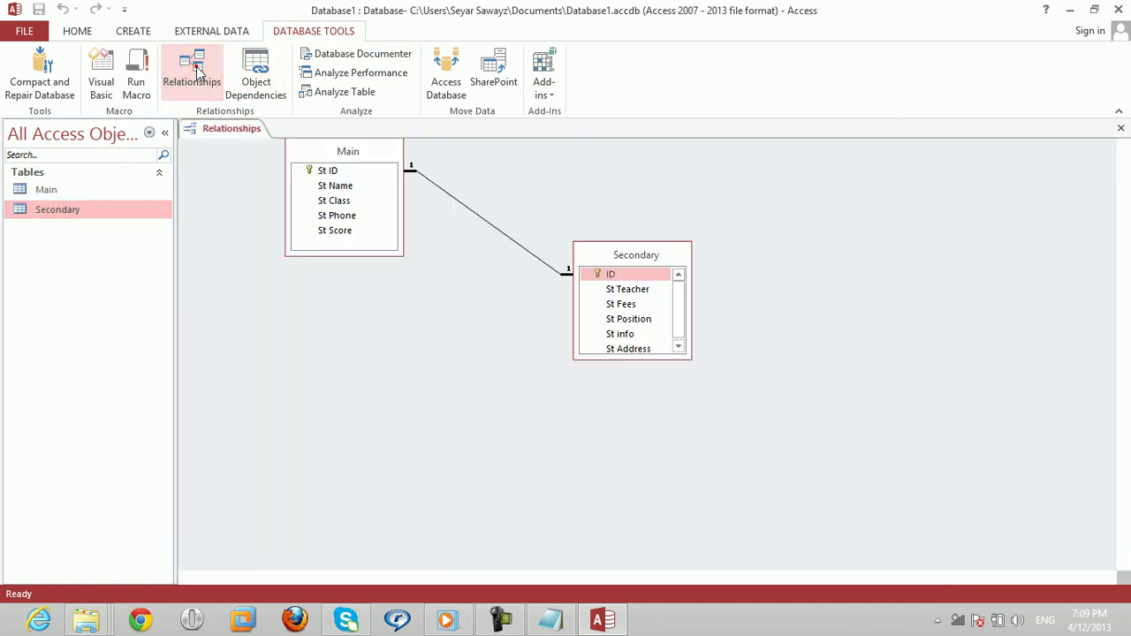
pyautogui.moveTo(591, 260); pyautogui.dragTo(634, 225)
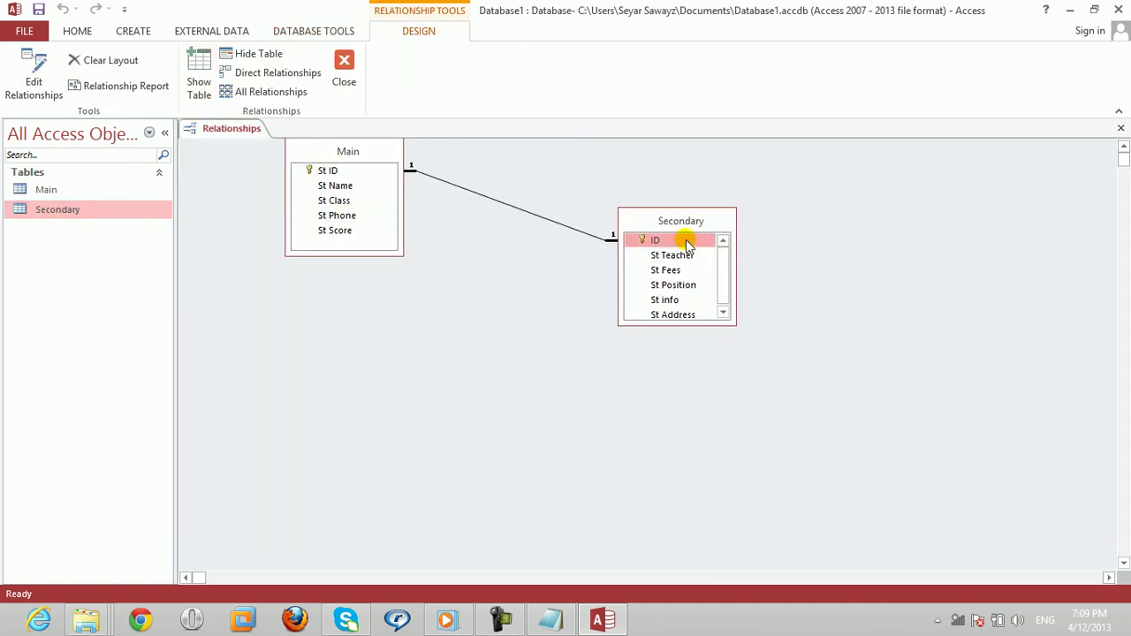
pyautogui.click(331, 174)
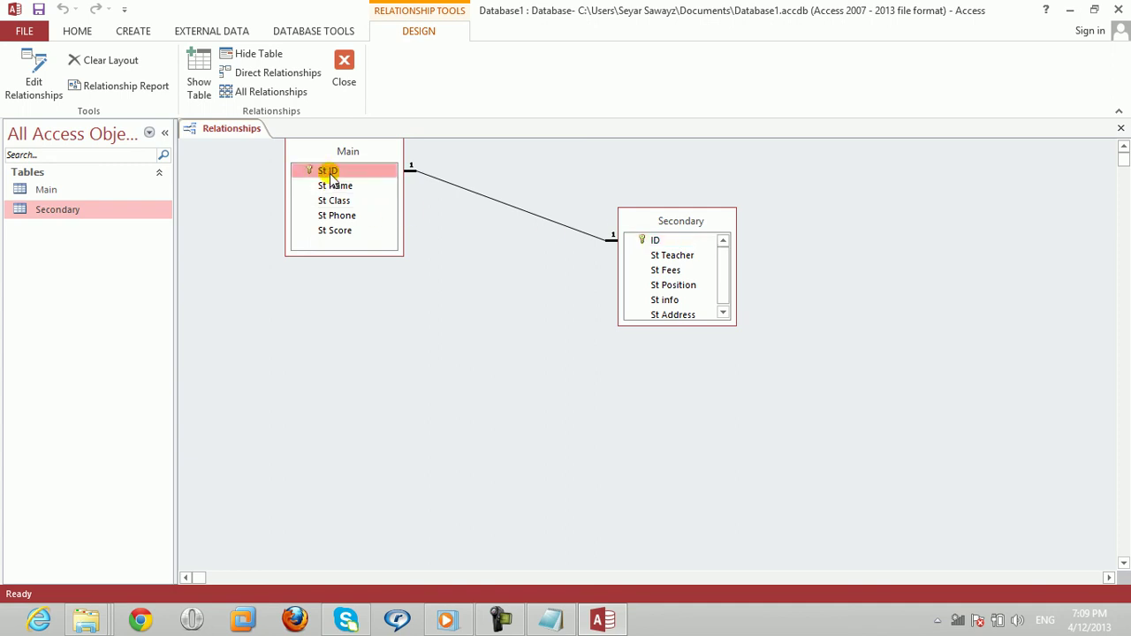
pyautogui.moveTo(331, 174); pyautogui.dragTo(674, 240)
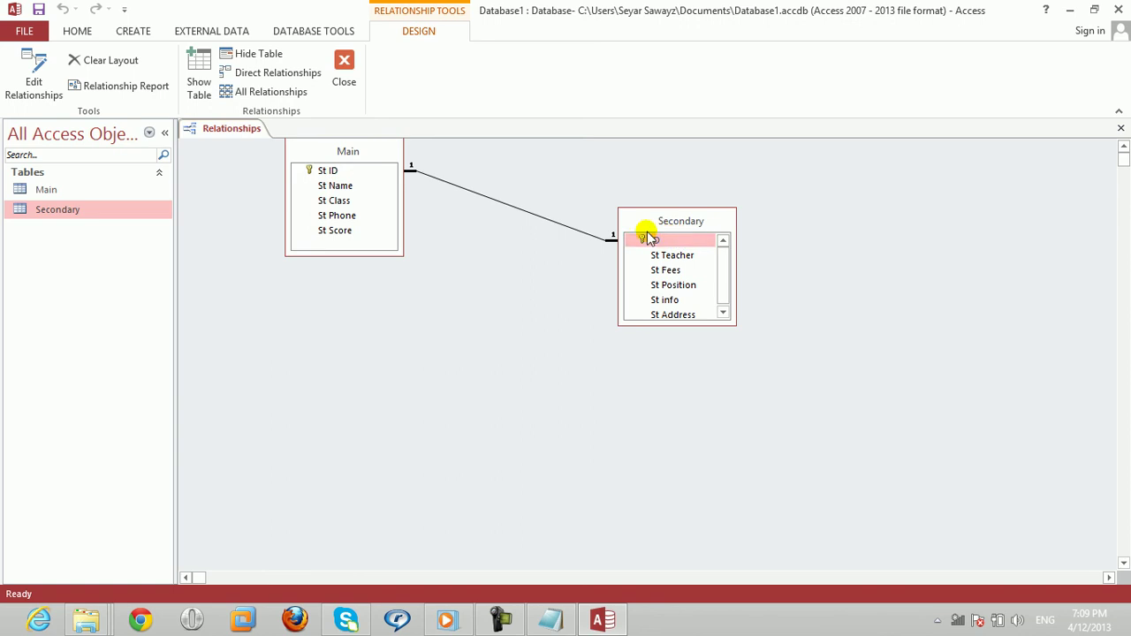
pyautogui.click(341, 172)
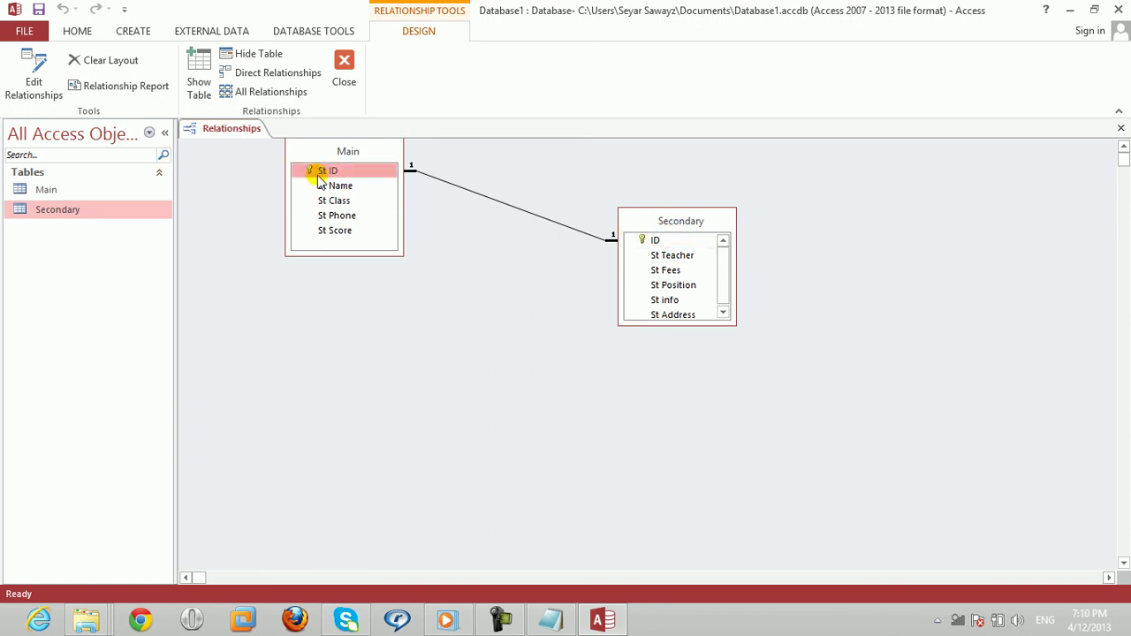
pyautogui.click(1120, 132)
pyautogui.click(502, 356)
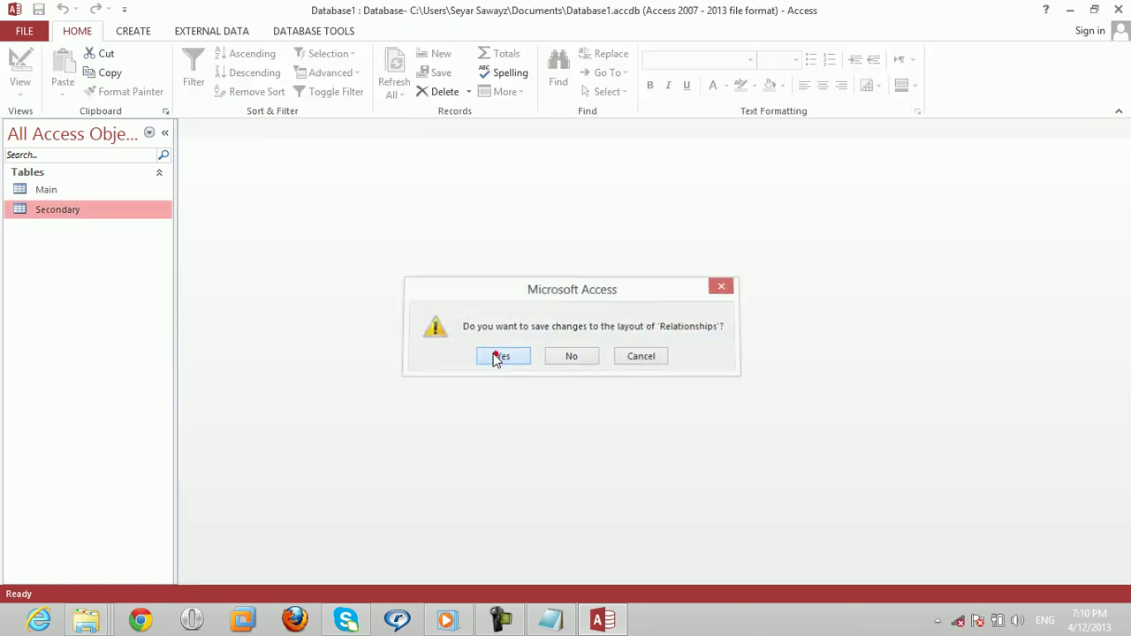
# Step: Open the Main table and save a first student with a name, class A, a phone number and score 99
pyautogui.click(74, 194)
pyautogui.doubleClick(74, 195)
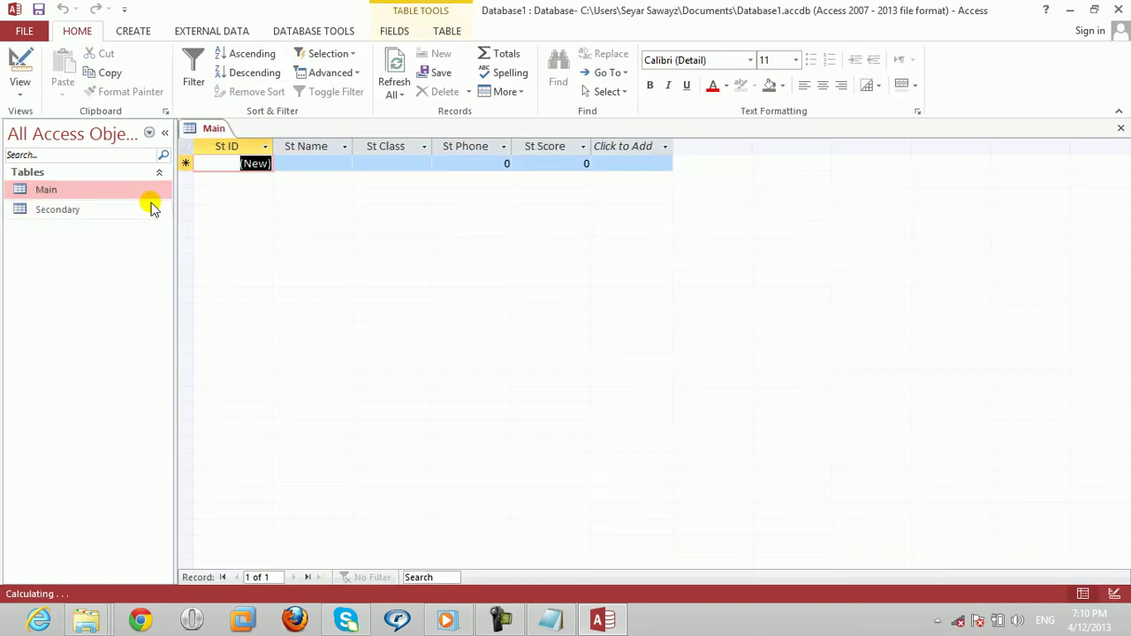
pyautogui.click(292, 167)
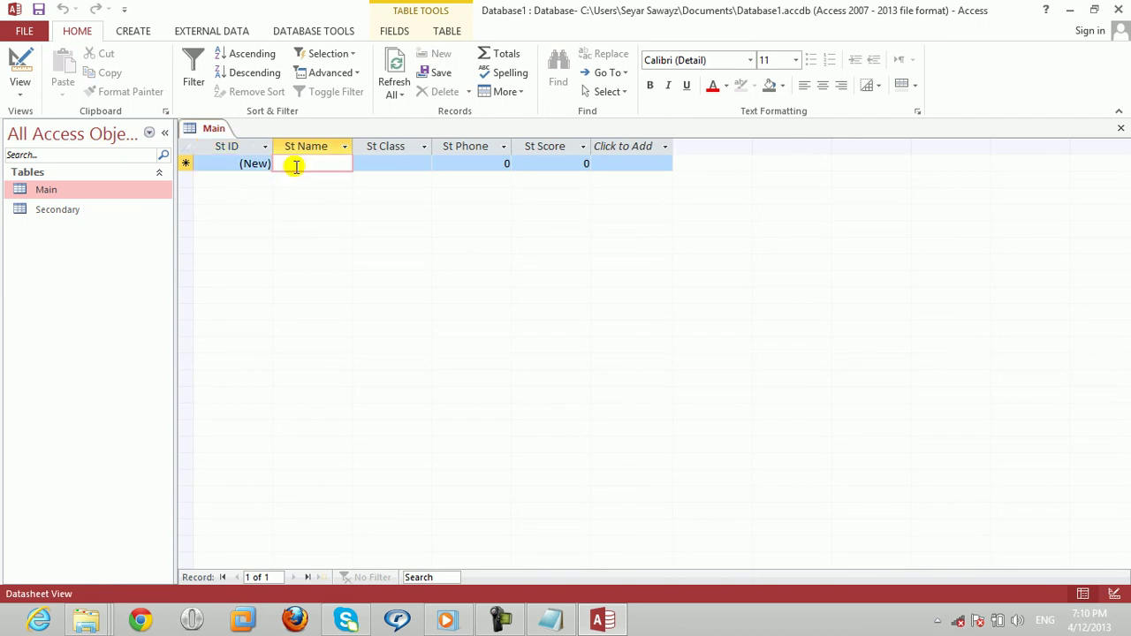
pyautogui.write('Ahmad')
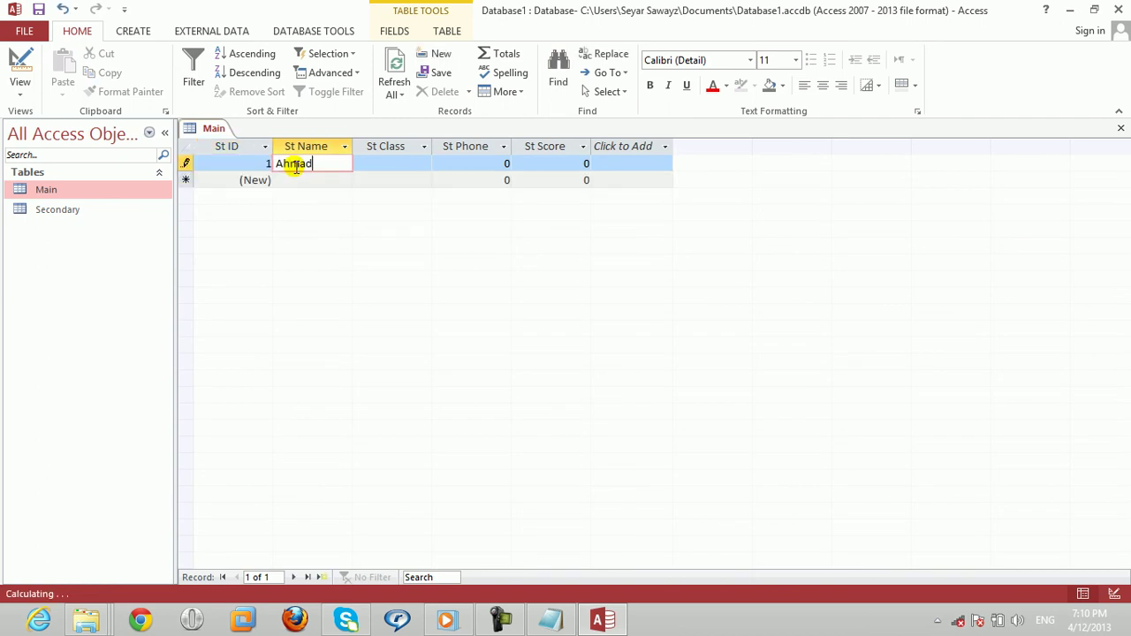
pyautogui.press('Tab')
pyautogui.write('A')
pyautogui.press('Tab')
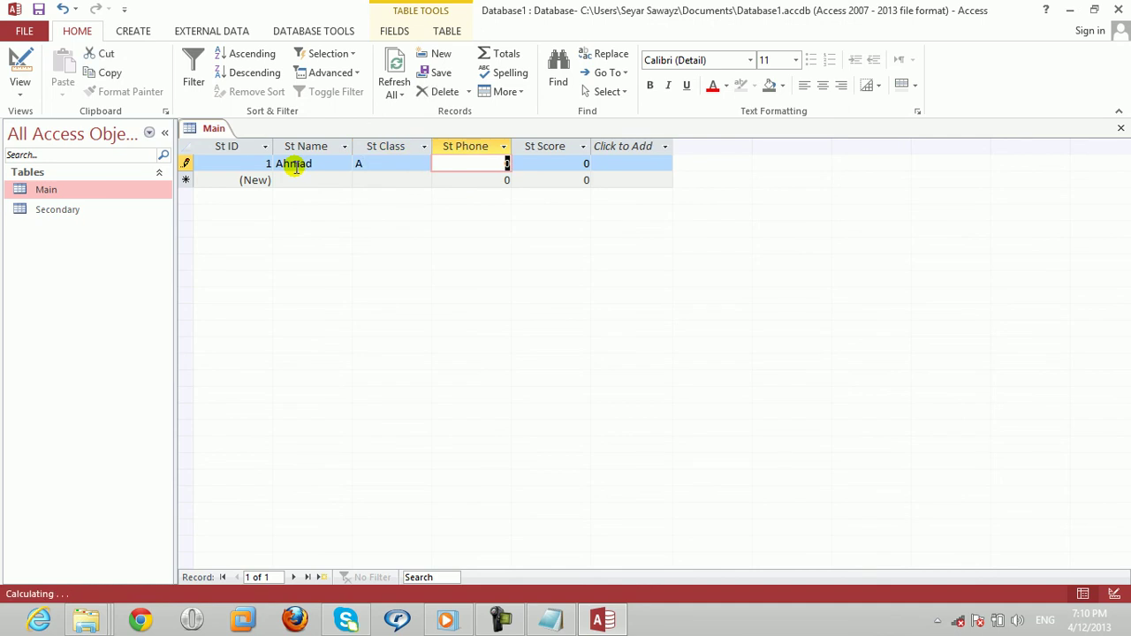
pyautogui.write('078')
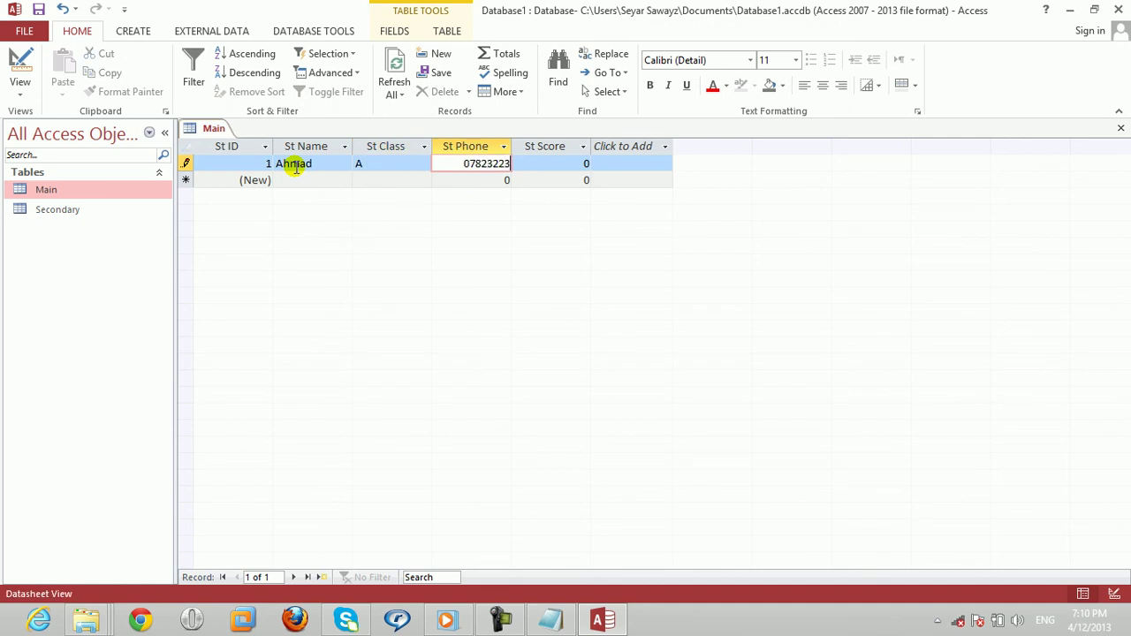
pyautogui.write('23223')
pyautogui.press('Tab')
pyautogui.write('99')
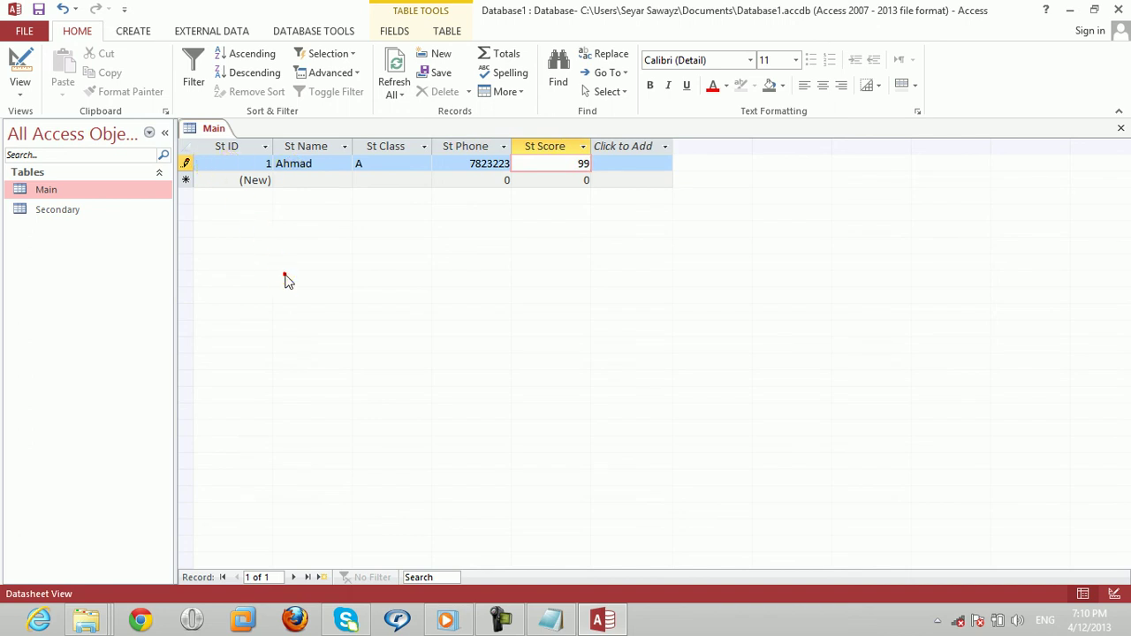
pyautogui.press('Down')
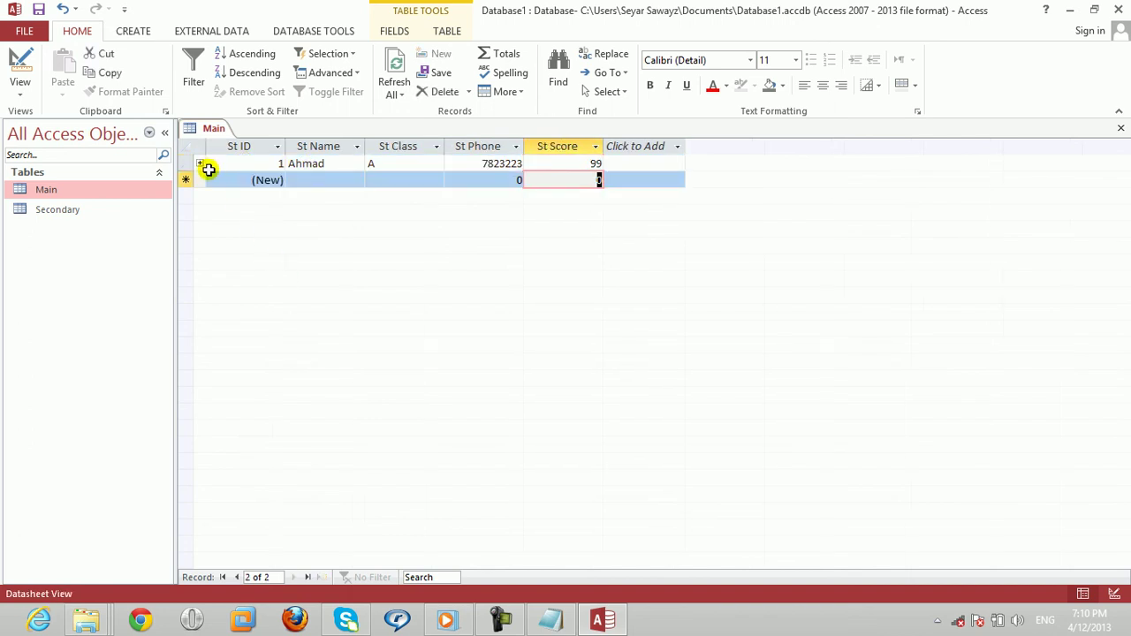
# Step: Expand record 1's subdatasheet and enter a teacher, fees 3000, position 1st and info NO
pyautogui.click(321, 179)
pyautogui.click(199, 164)
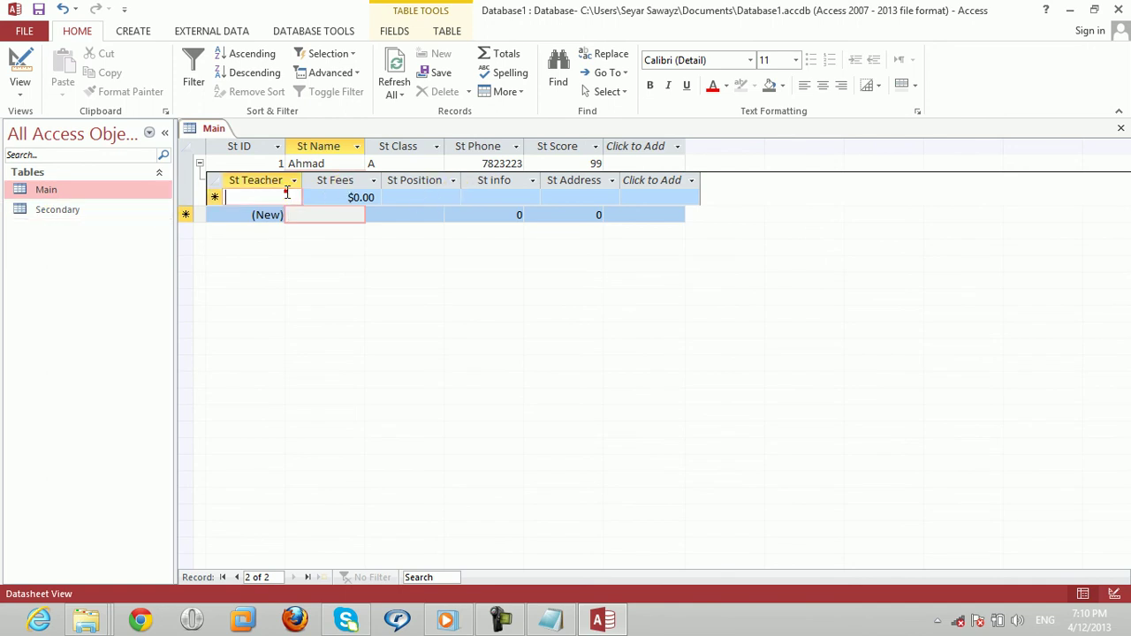
pyautogui.click(291, 193)
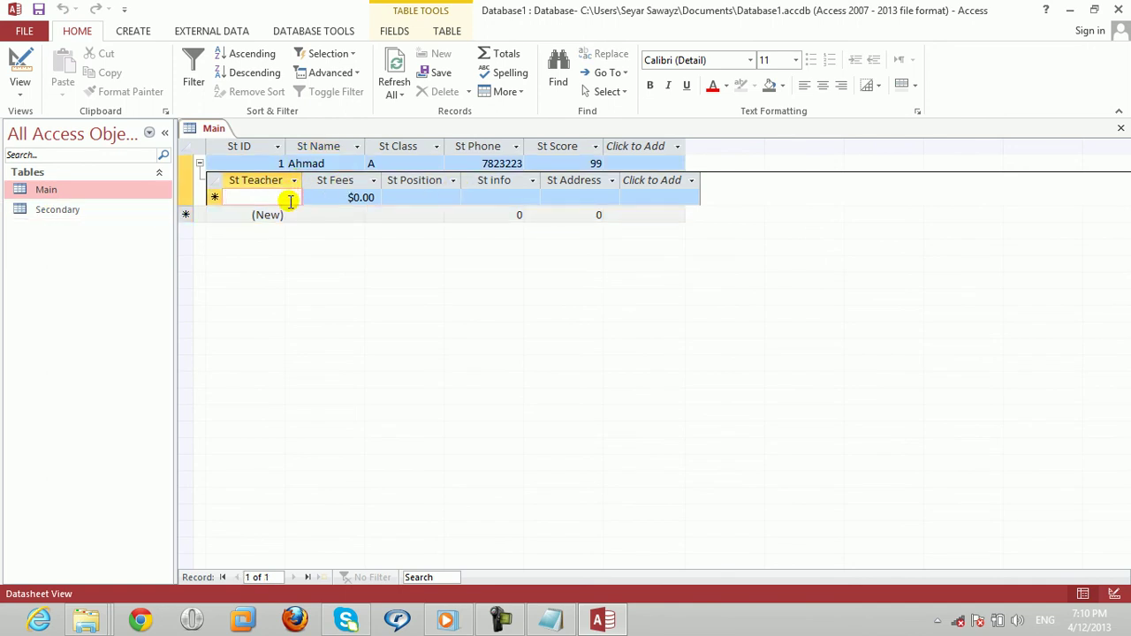
pyautogui.write('Mr Ali')
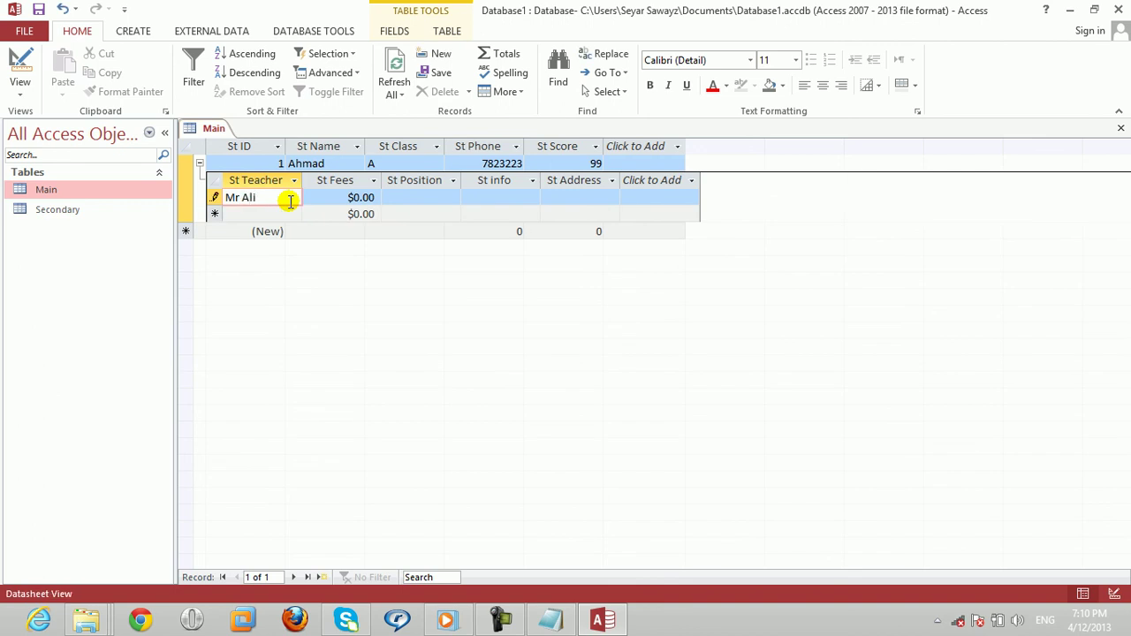
pyautogui.press('Tab')
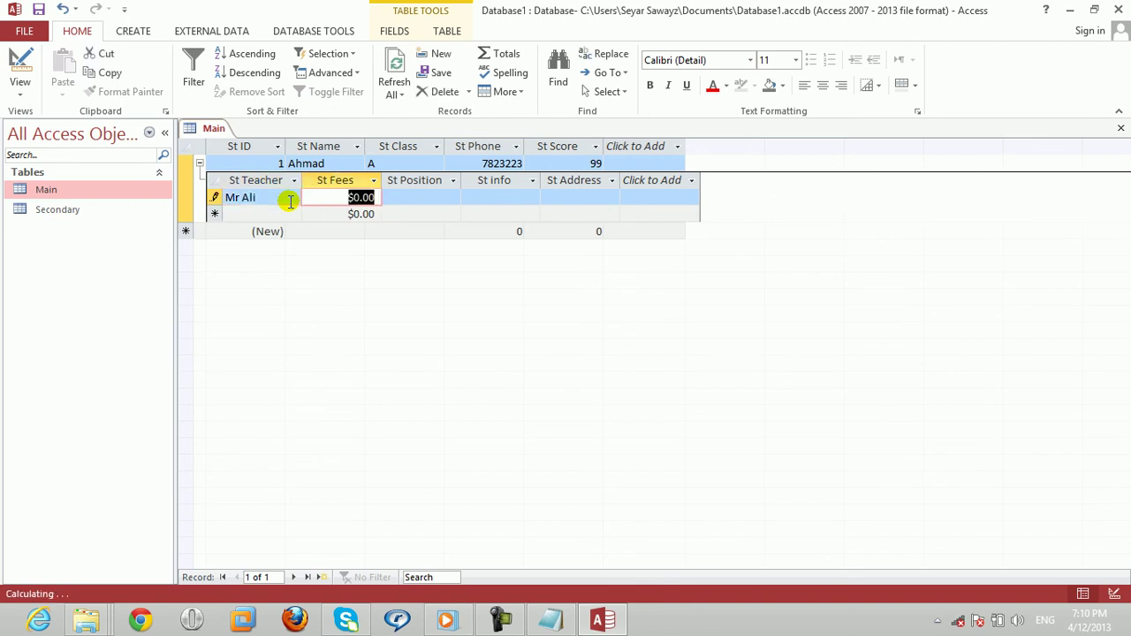
pyautogui.write('3000')
pyautogui.press('Tab')
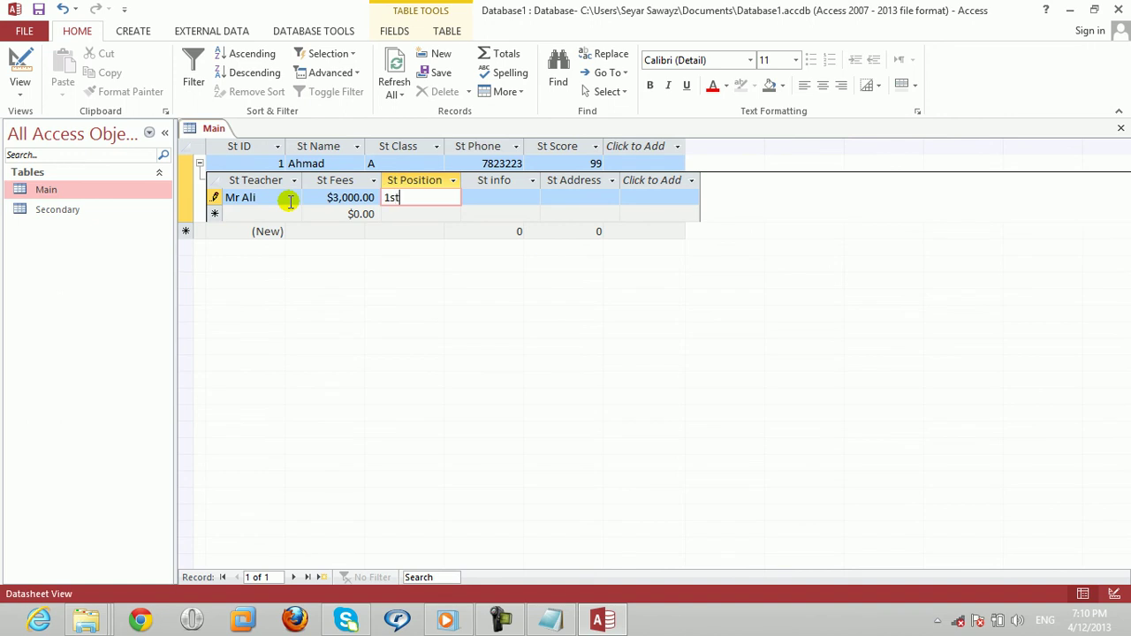
pyautogui.press('Tab')
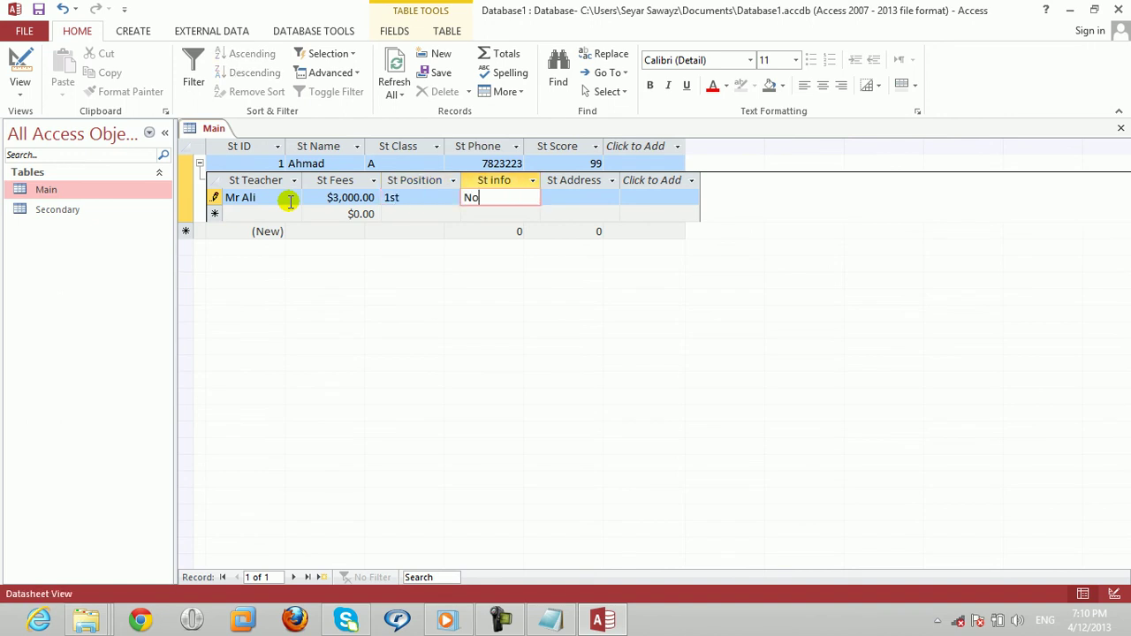
pyautogui.press('Tab')
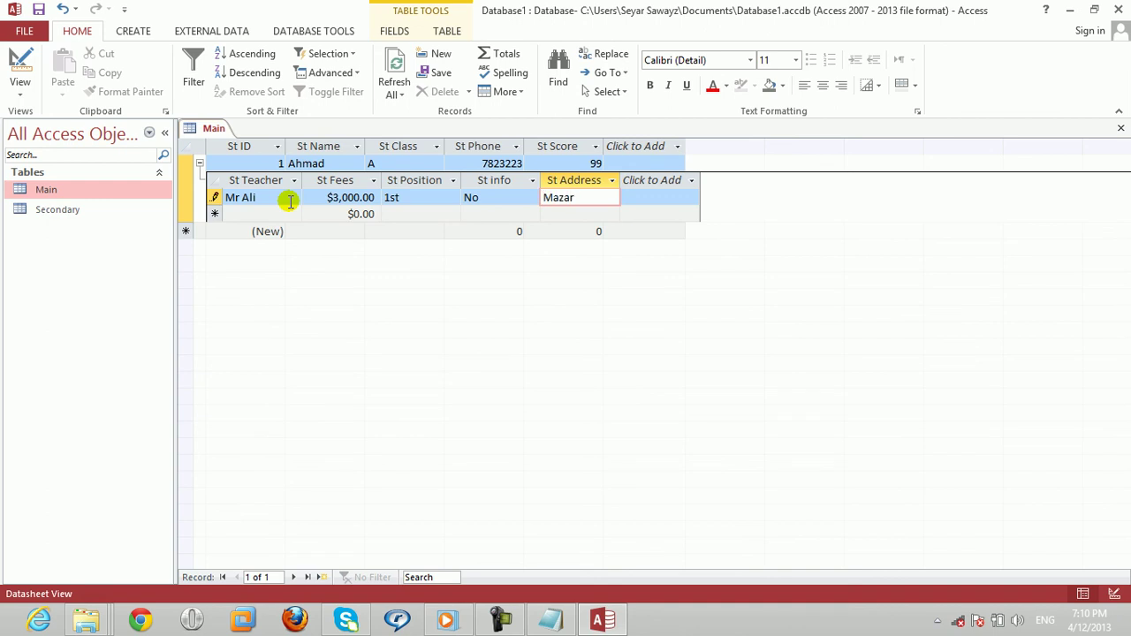
# Step: Collapse the subdatasheet and dismiss the two missing-related-record error messages
pyautogui.click(201, 165)
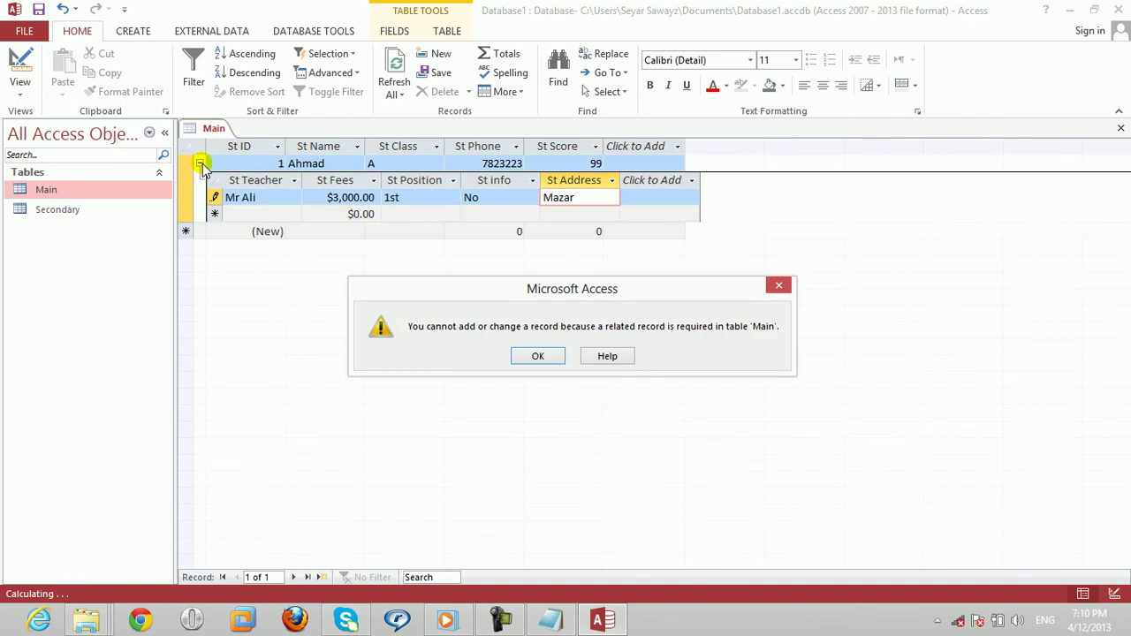
pyautogui.click(537, 356)
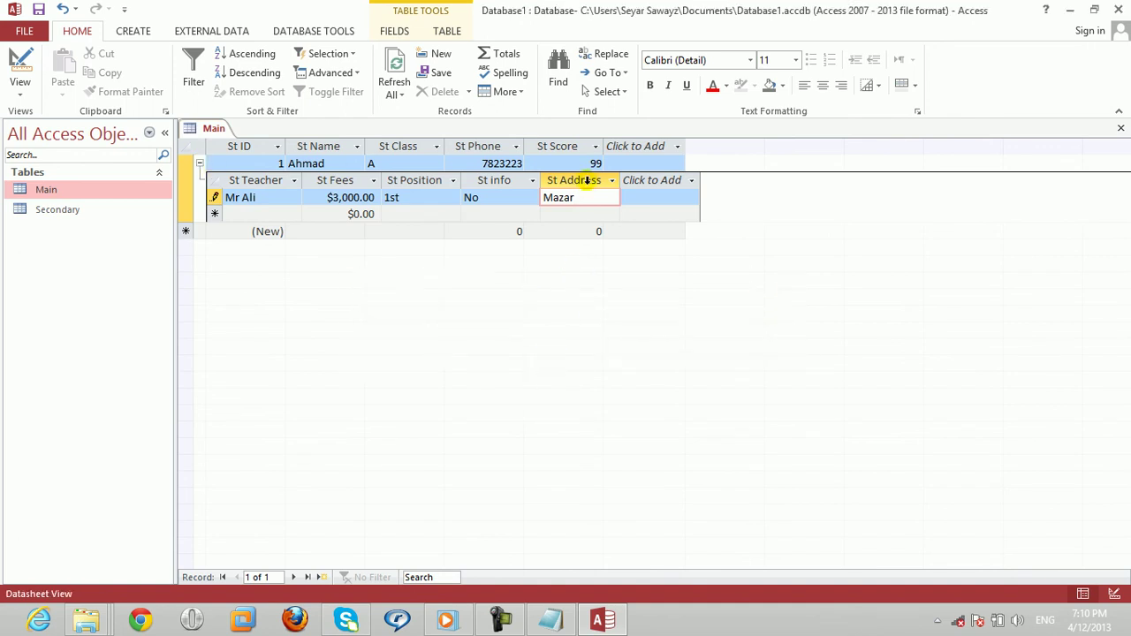
pyautogui.click(277, 215)
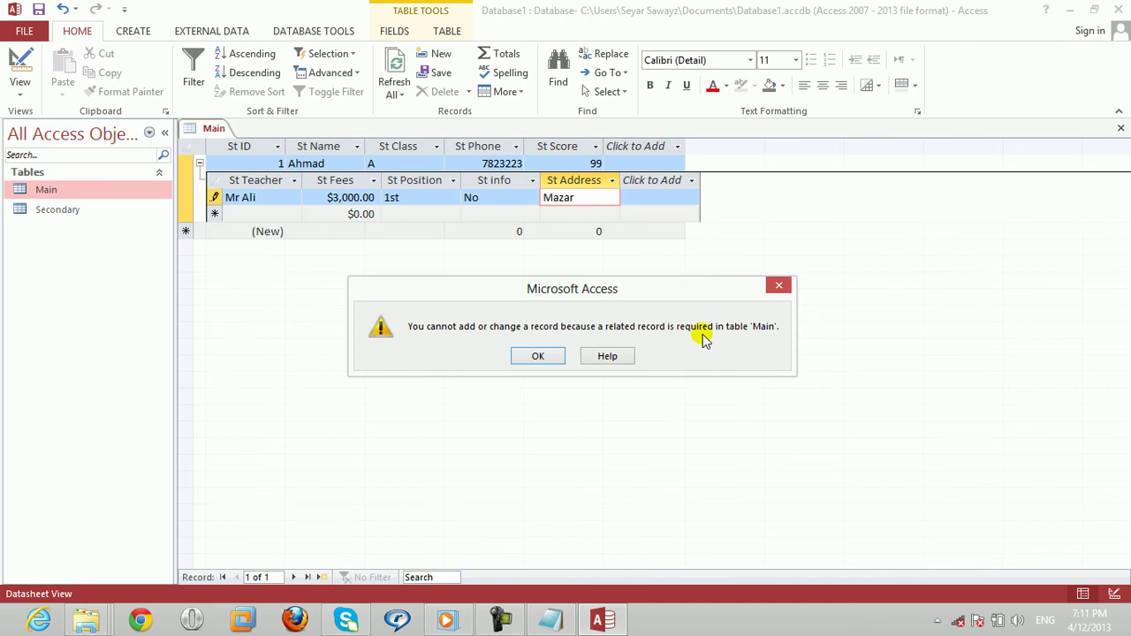
pyautogui.click(534, 356)
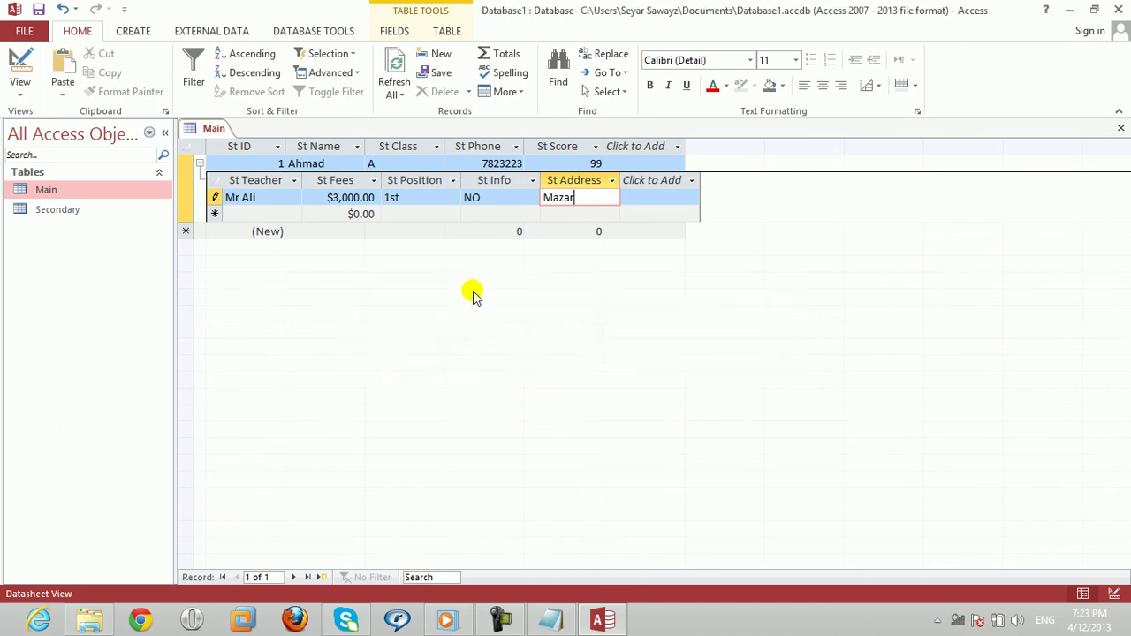
# Step: Collapse record 1's subdatasheet and save a second student with class B and score 98
pyautogui.click(328, 231)
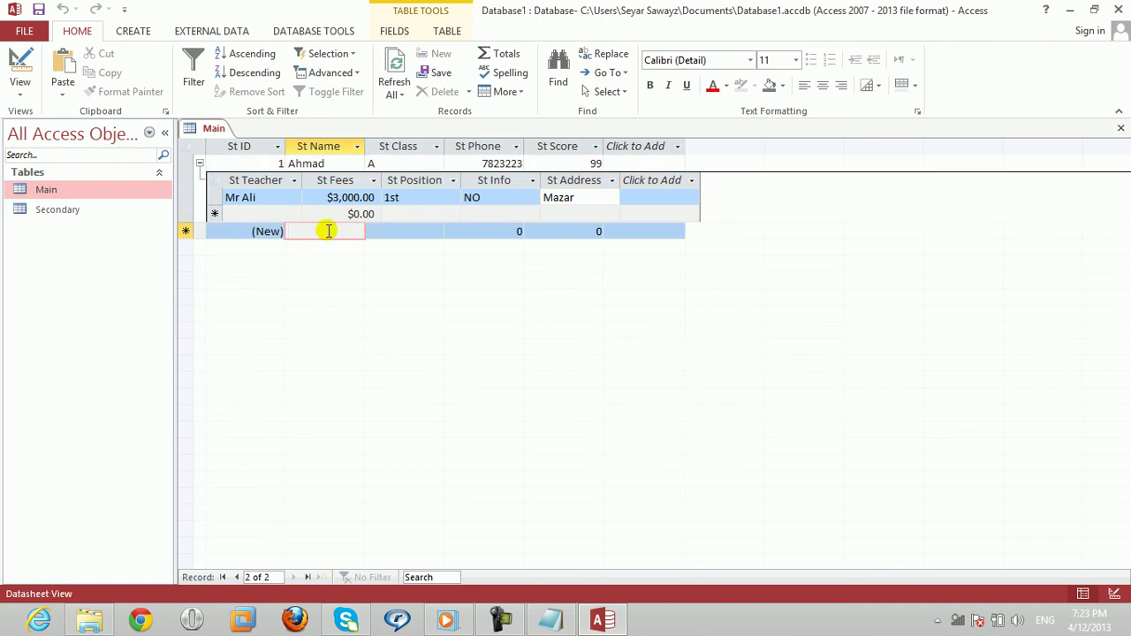
pyautogui.click(201, 166)
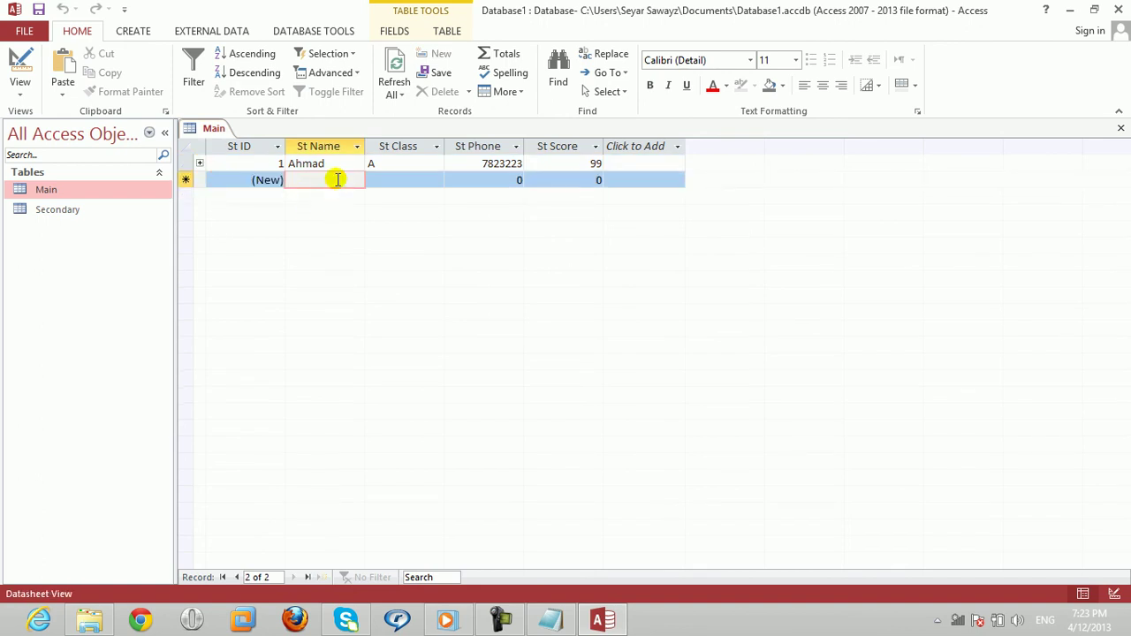
pyautogui.write('Sameer')
pyautogui.press('Tab')
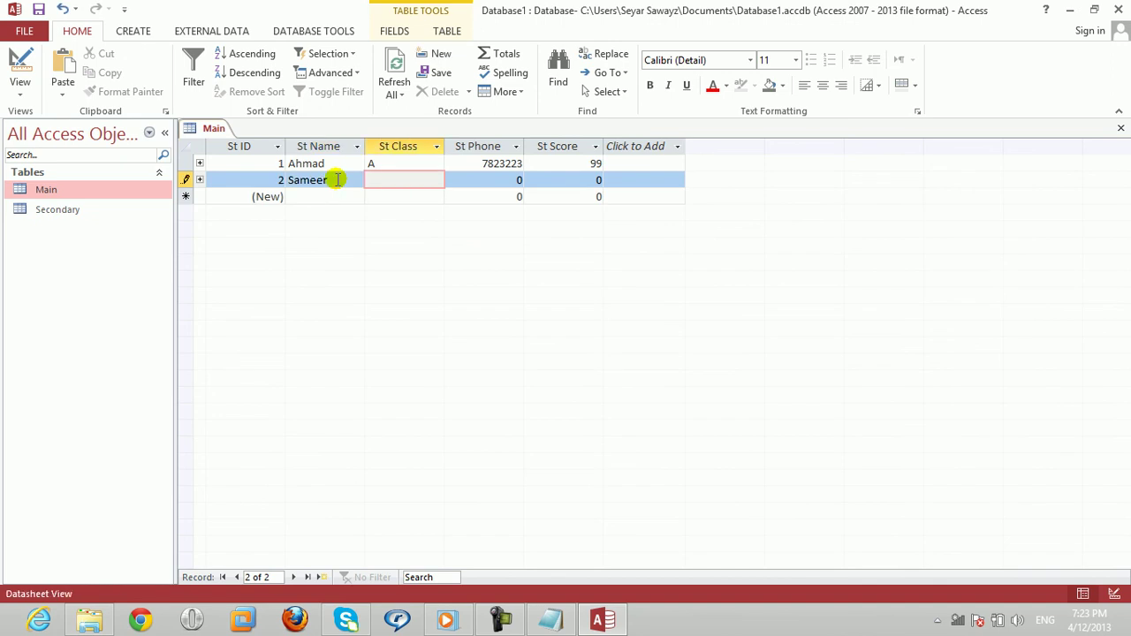
pyautogui.press('Tab')
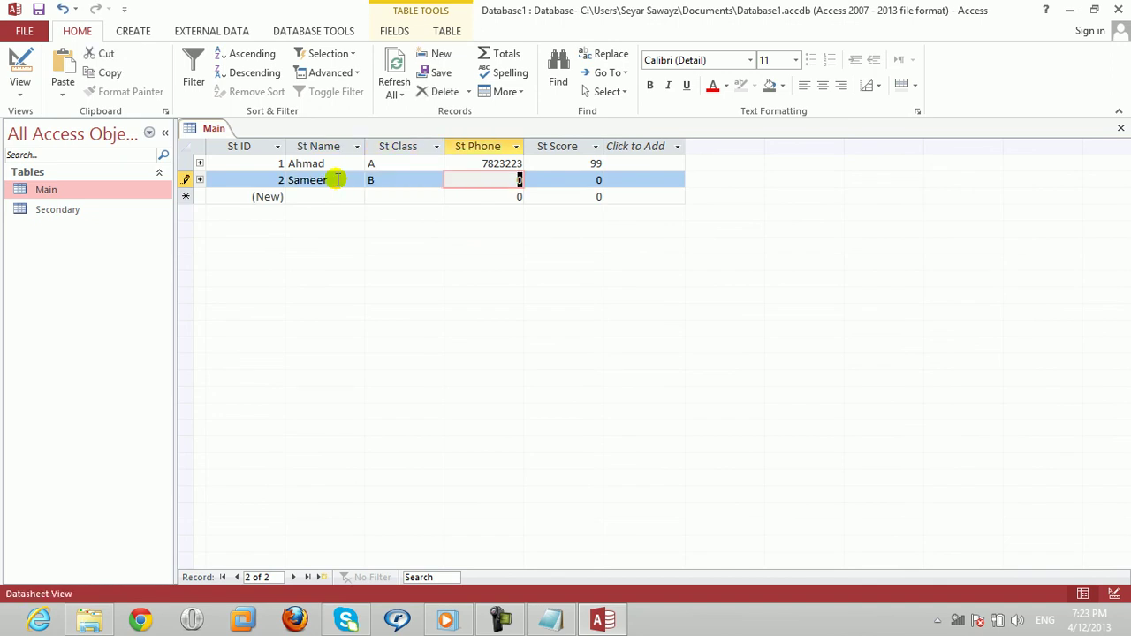
pyautogui.press('Tab')
pyautogui.write('98')
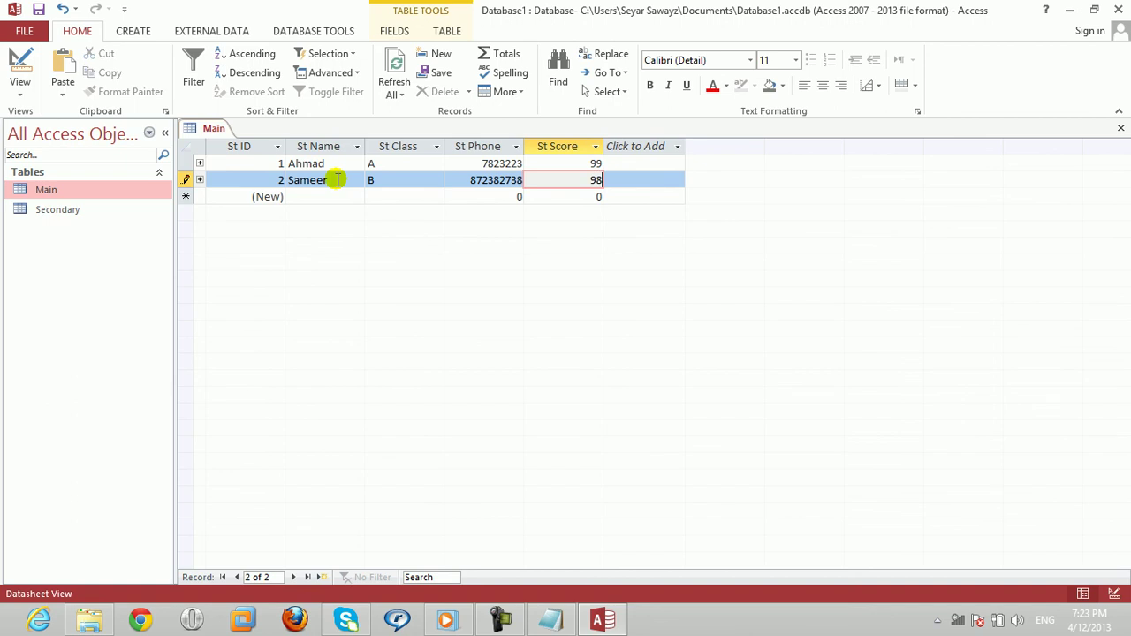
pyautogui.press('Down')
pyautogui.press('Left')
pyautogui.press('Left')
pyautogui.press('Left')
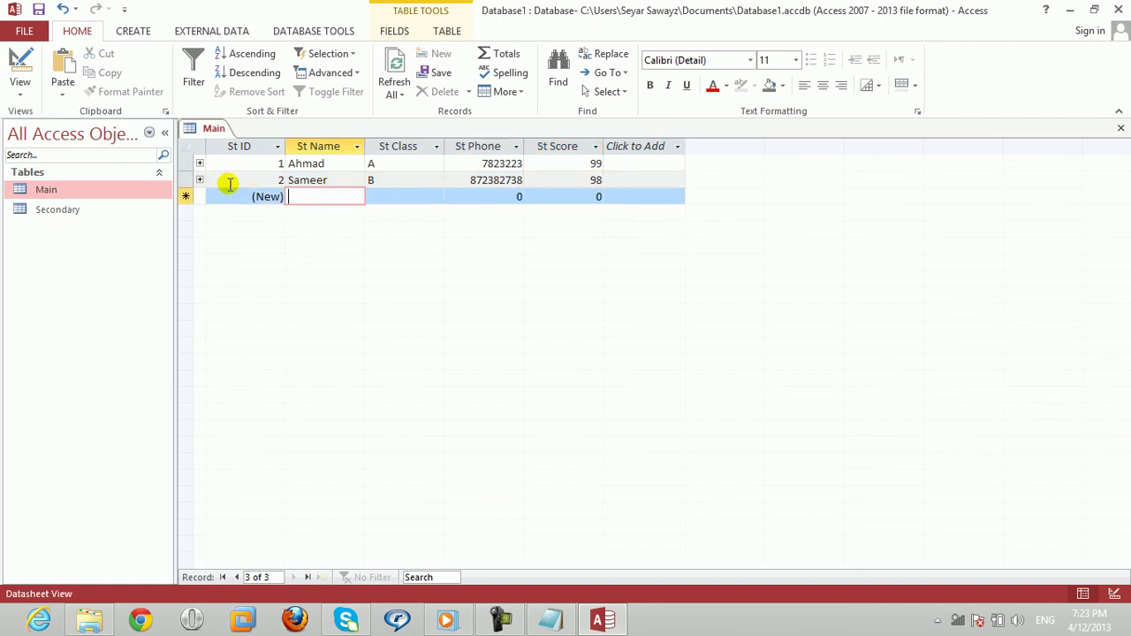
# Step: Expand the second student's linked record and enter a teacher and fees 4000
pyautogui.click(199, 180)
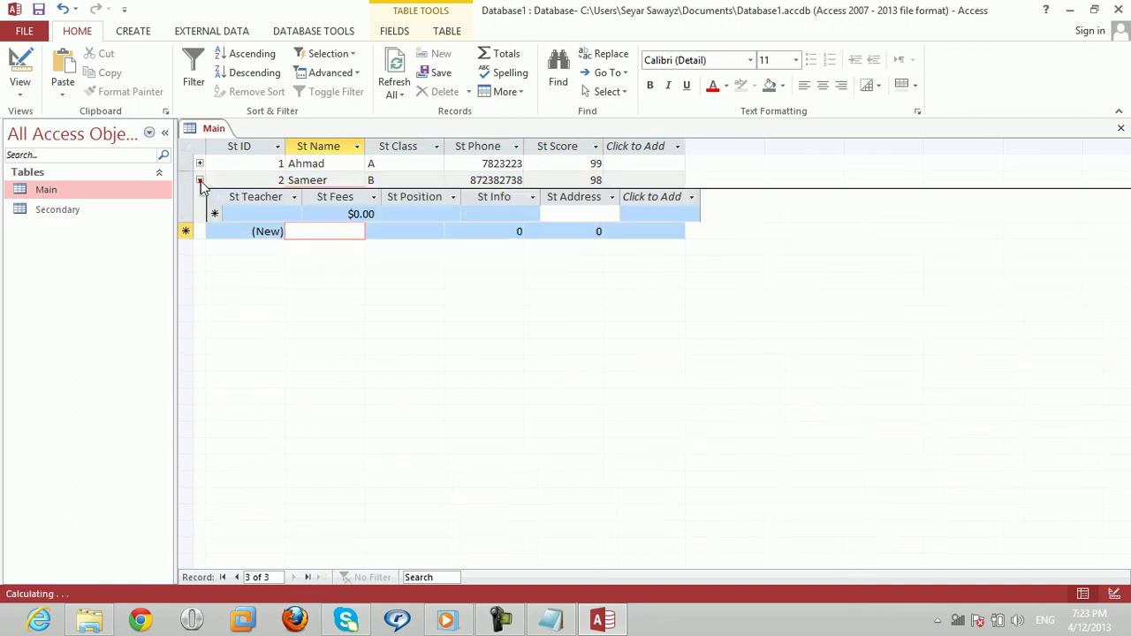
pyautogui.click(265, 212)
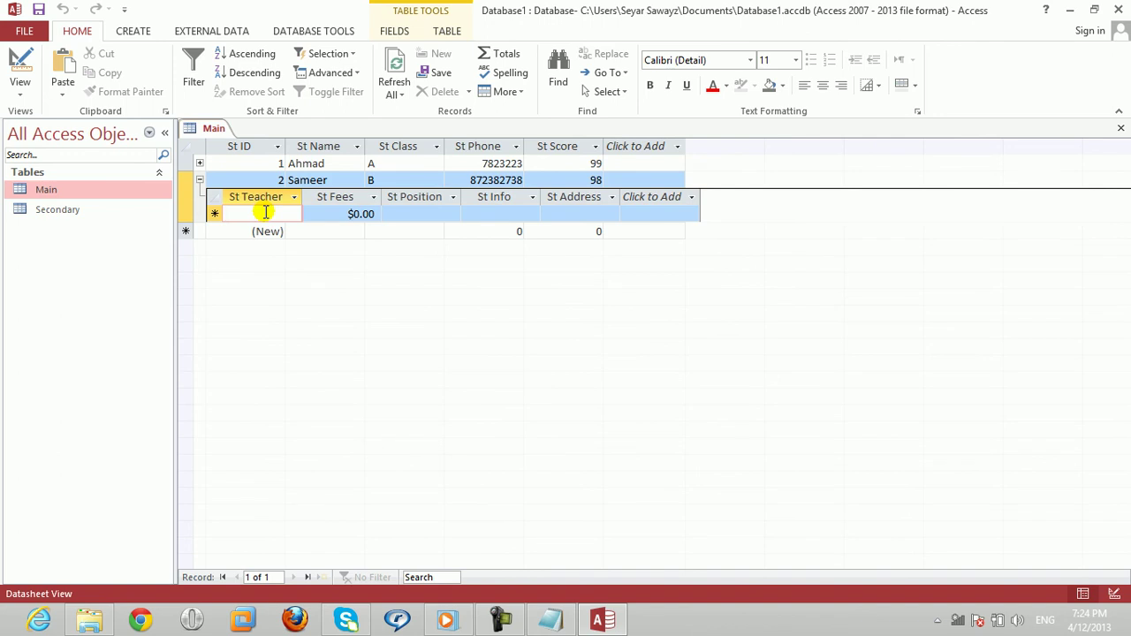
pyautogui.write('Mr Omi')
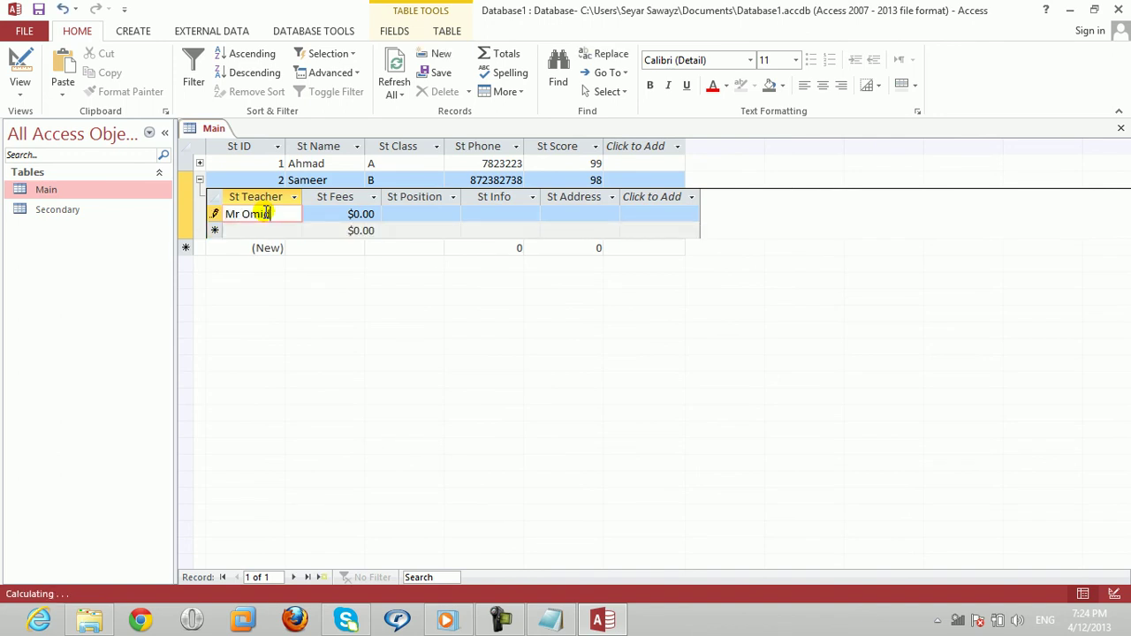
pyautogui.press('Tab')
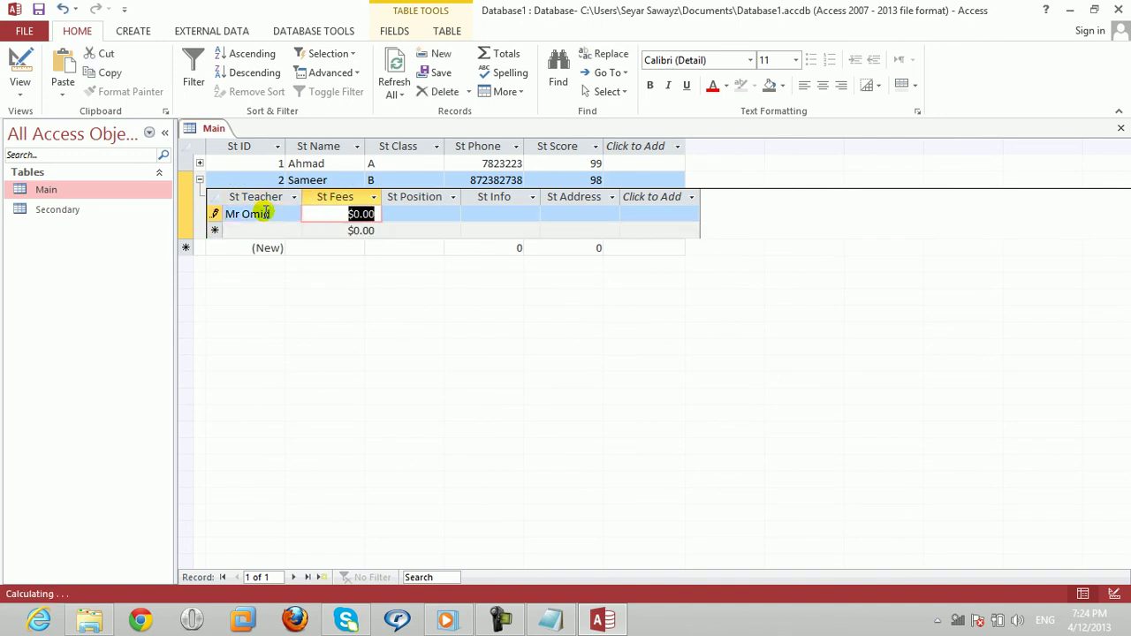
pyautogui.write('4000')
pyautogui.press('Tab')
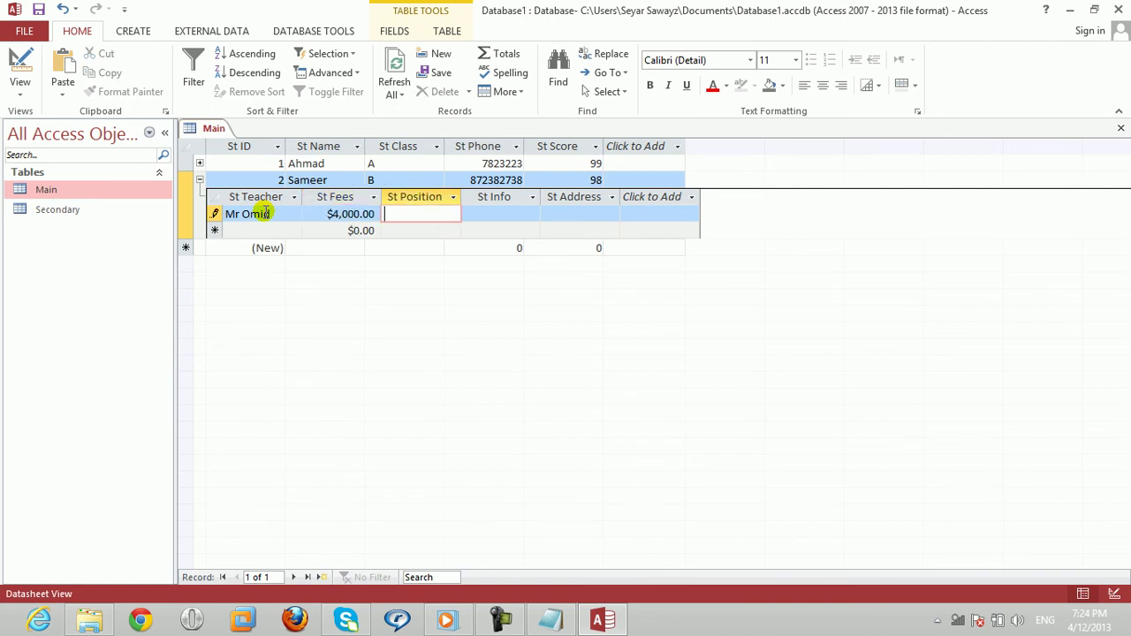
pyautogui.write('@')
pyautogui.press('BackSpace')
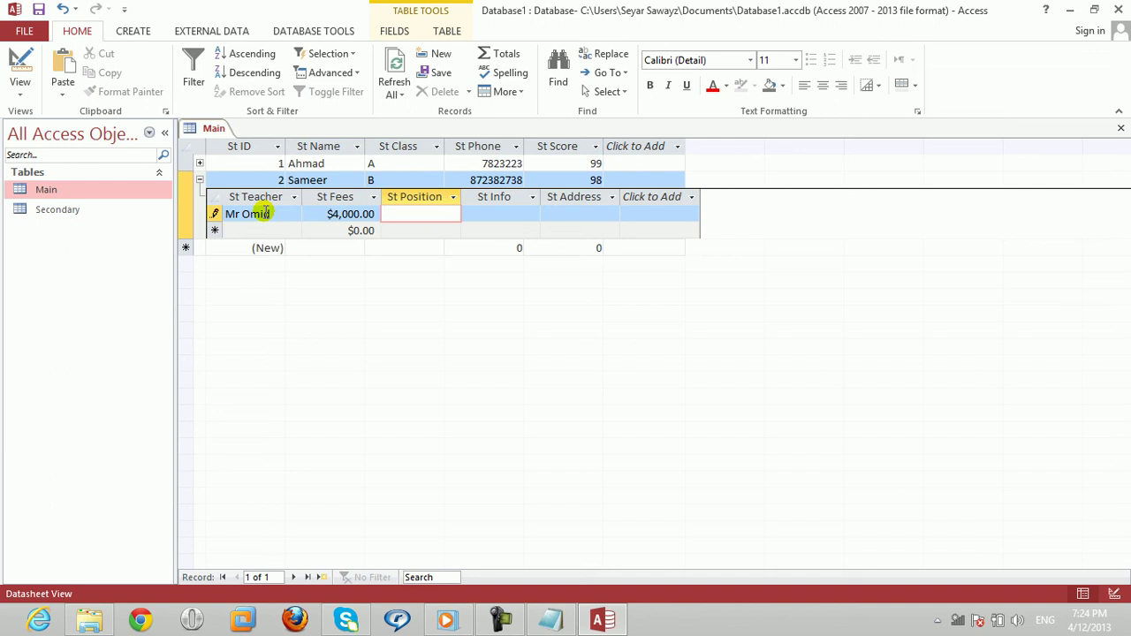